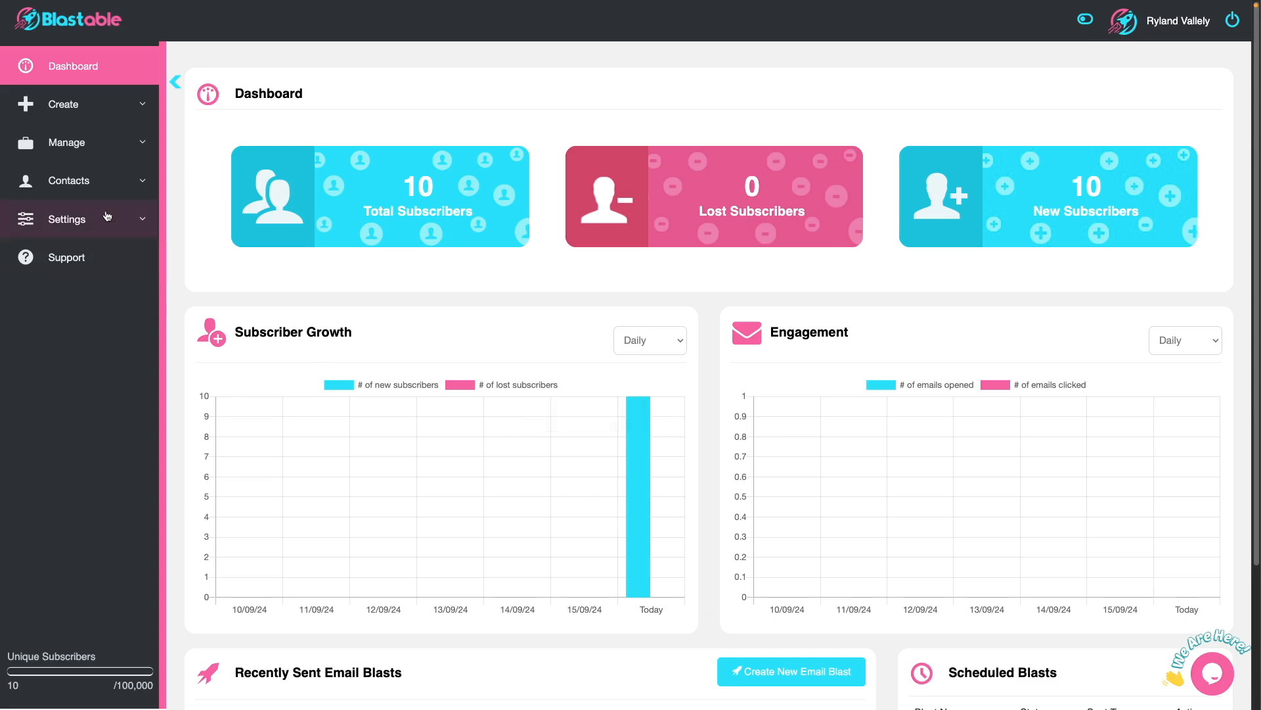
# Step: Create a new email blast named "Hey Blastable" for the Blastable Test List and proceed to its content stage
pyautogui.click(99, 104)
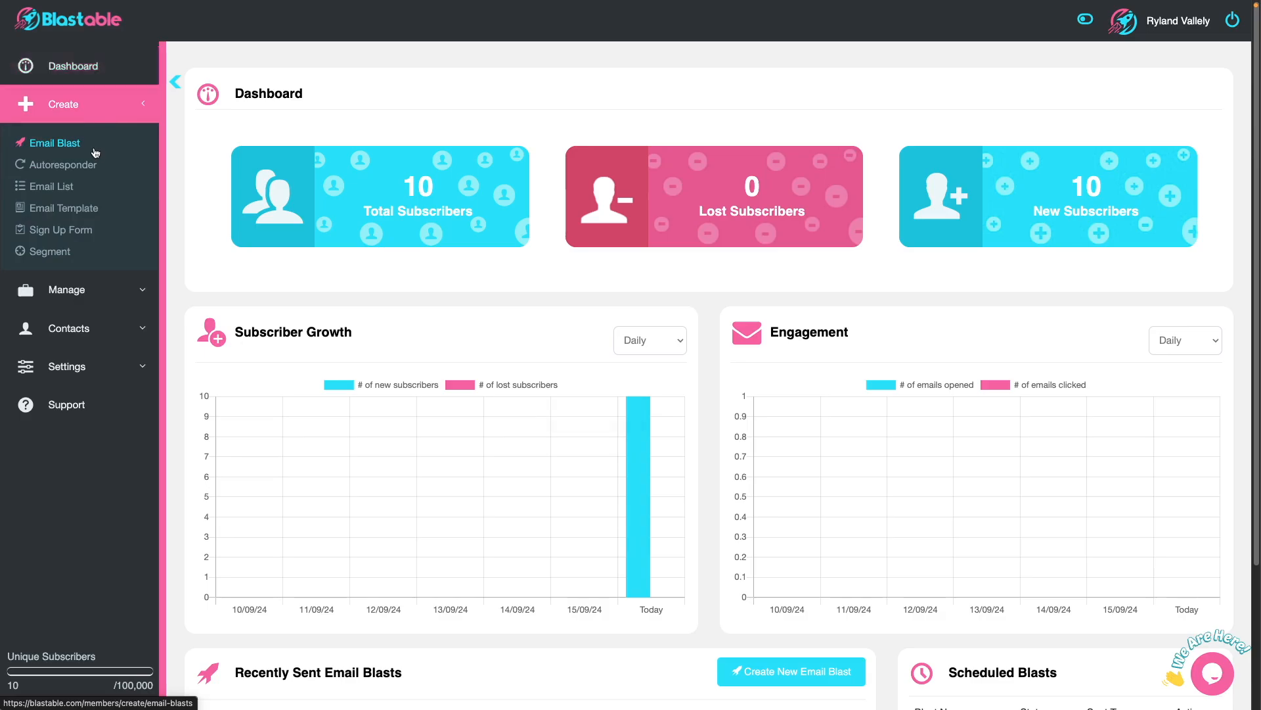
pyautogui.click(96, 152)
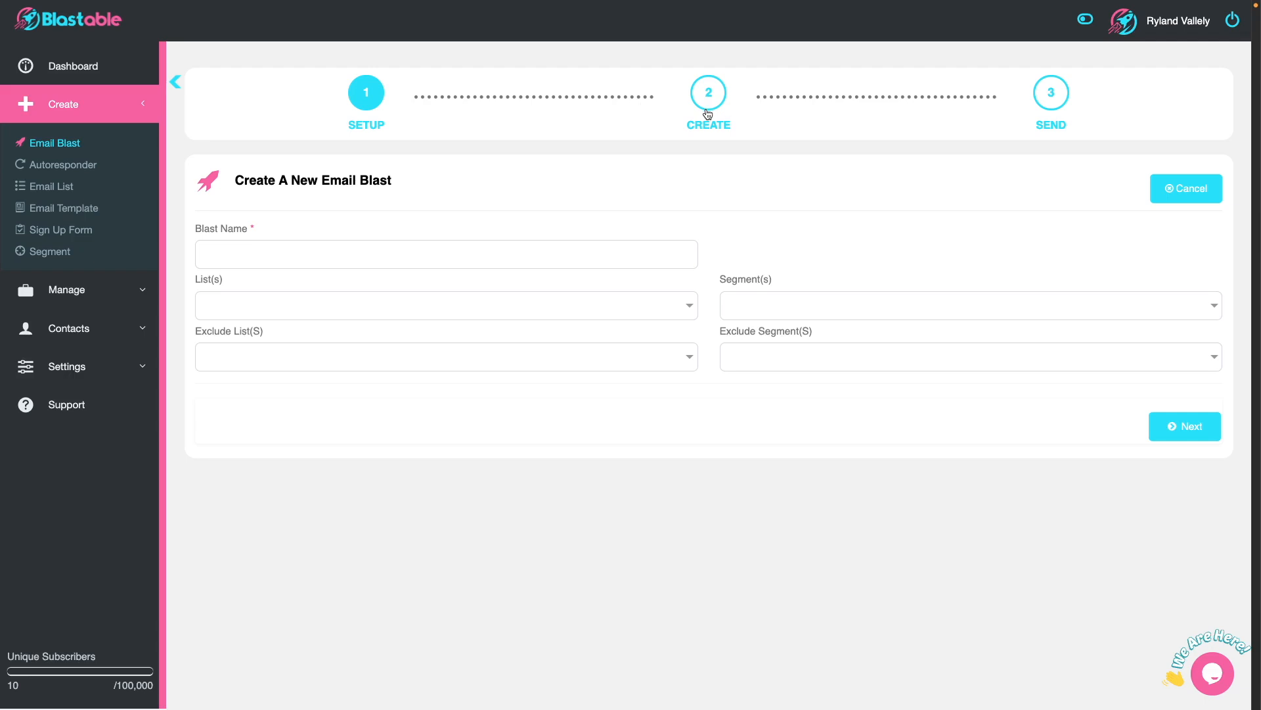
pyautogui.click(490, 257)
pyautogui.write('Hey Blastable')
pyautogui.click(380, 304)
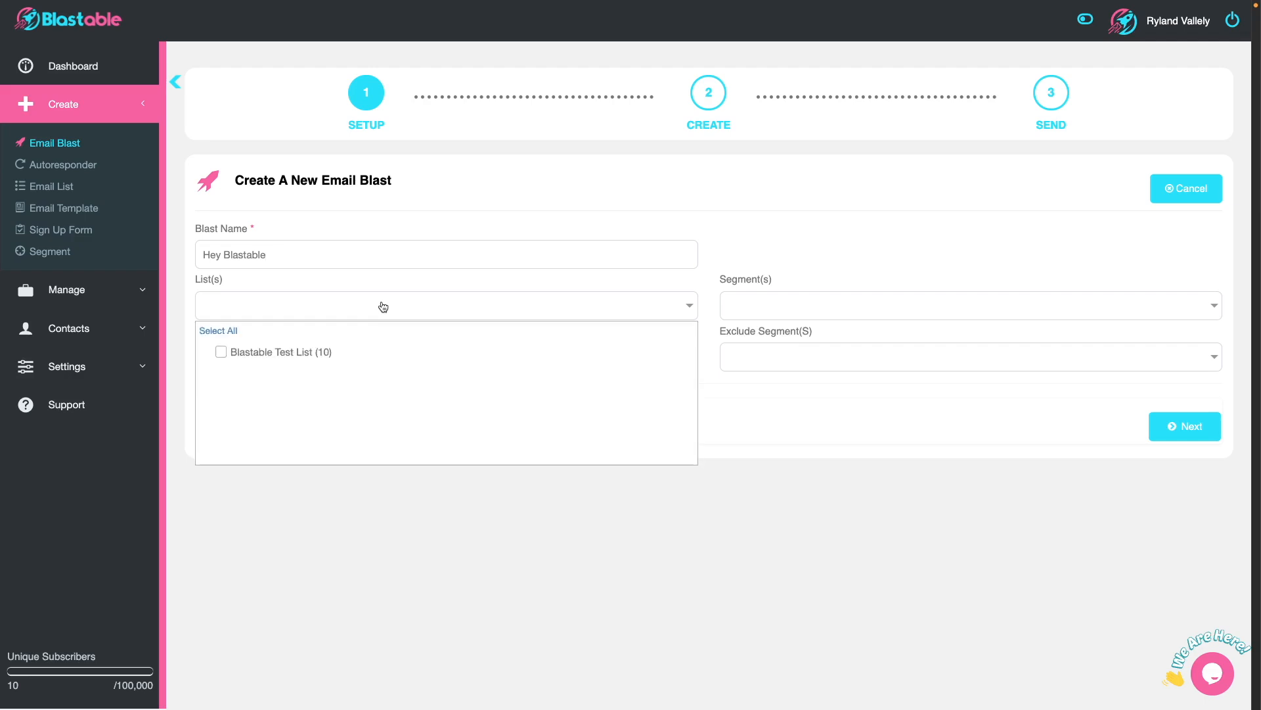
pyautogui.click(297, 355)
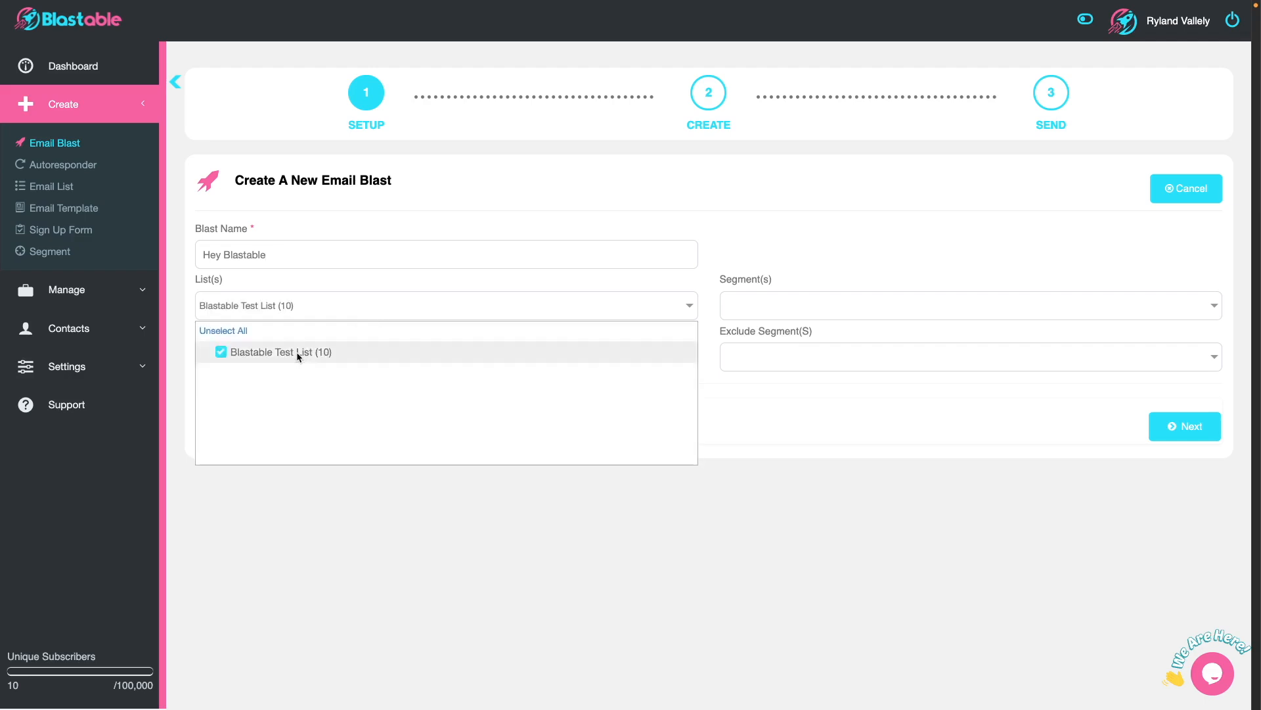
pyautogui.click(767, 248)
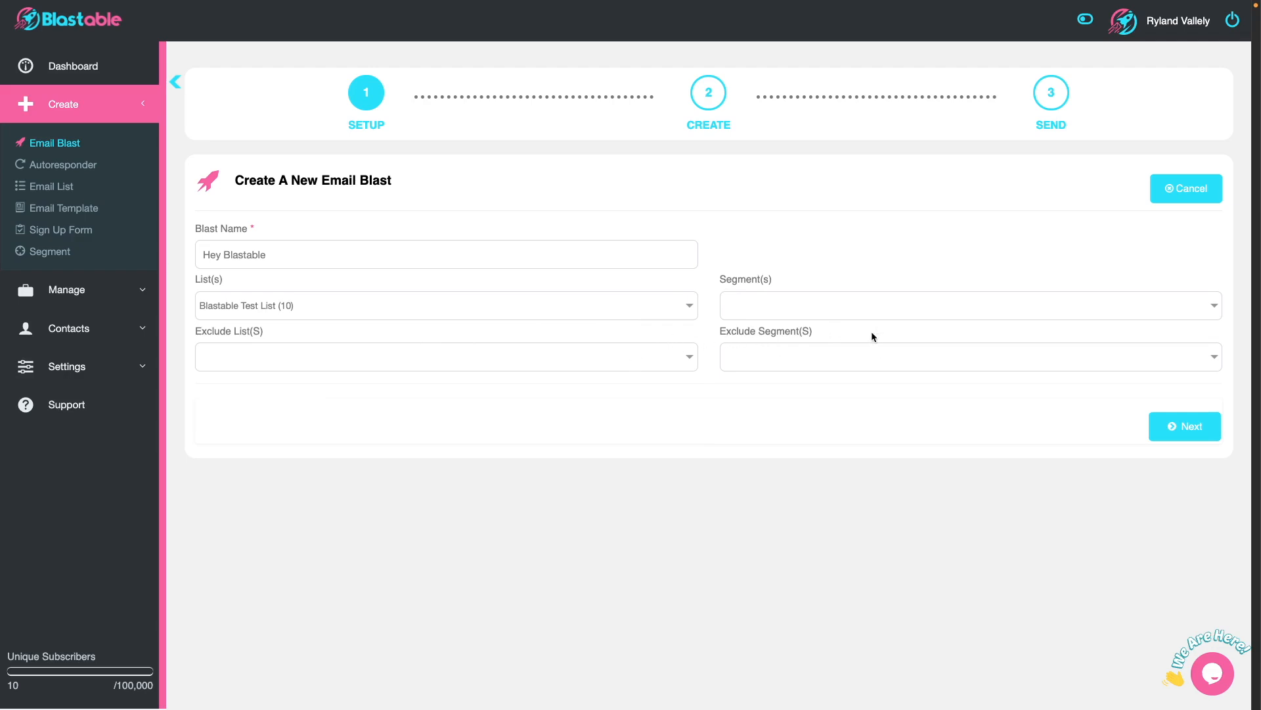
pyautogui.click(1178, 431)
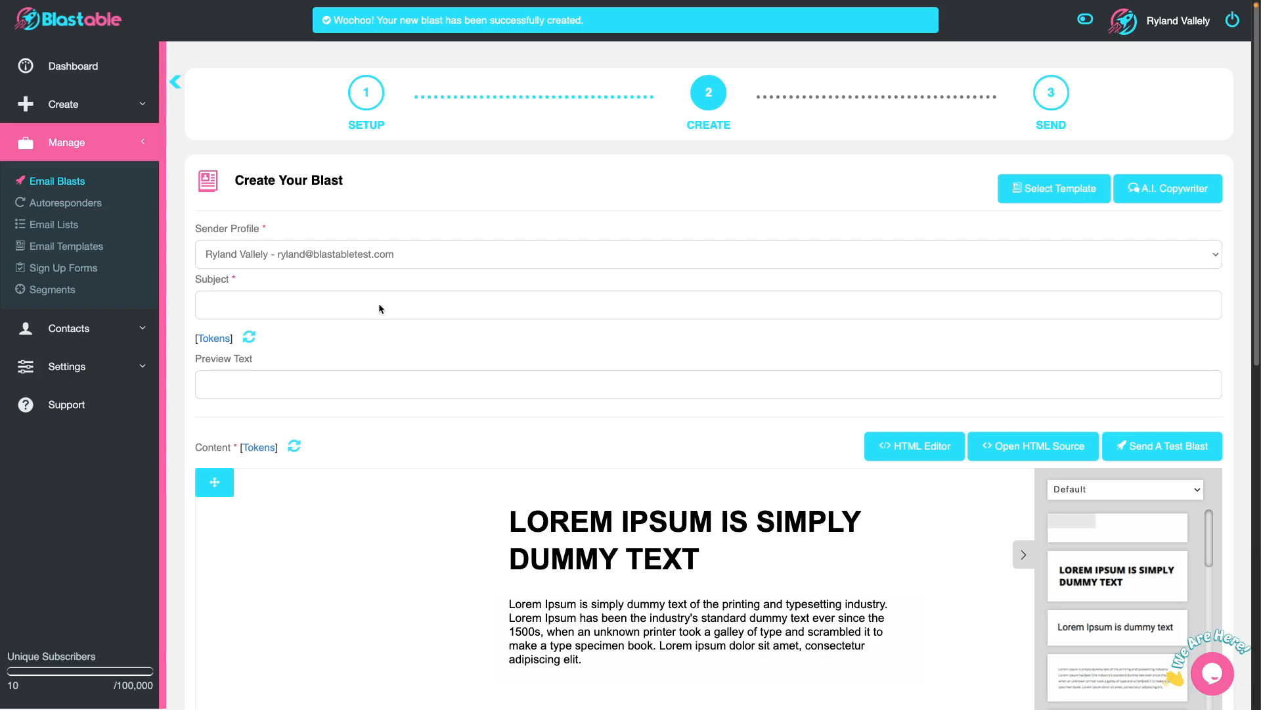
# Step: Enter "Hey Blastable" as the blast's subject and look through the tokens available for it
pyautogui.write('Hey Blastable')
pyautogui.click(208, 339)
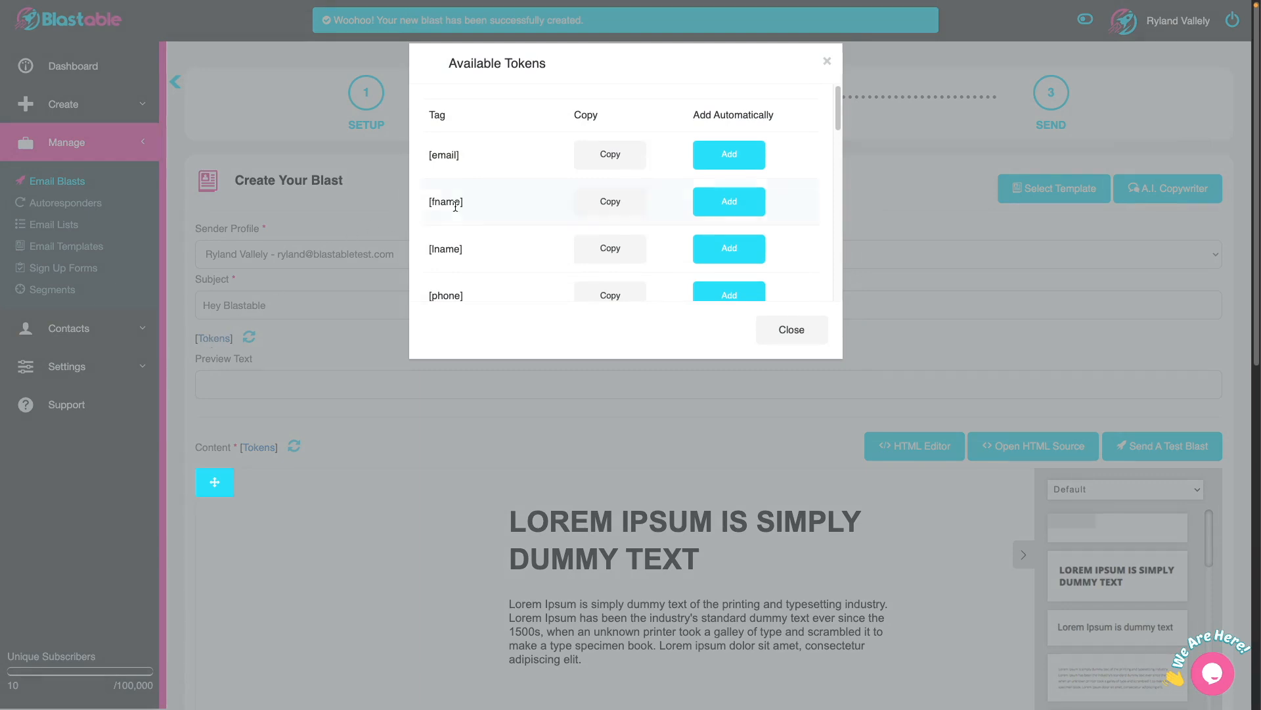
pyautogui.scroll(-5, 575, 264)
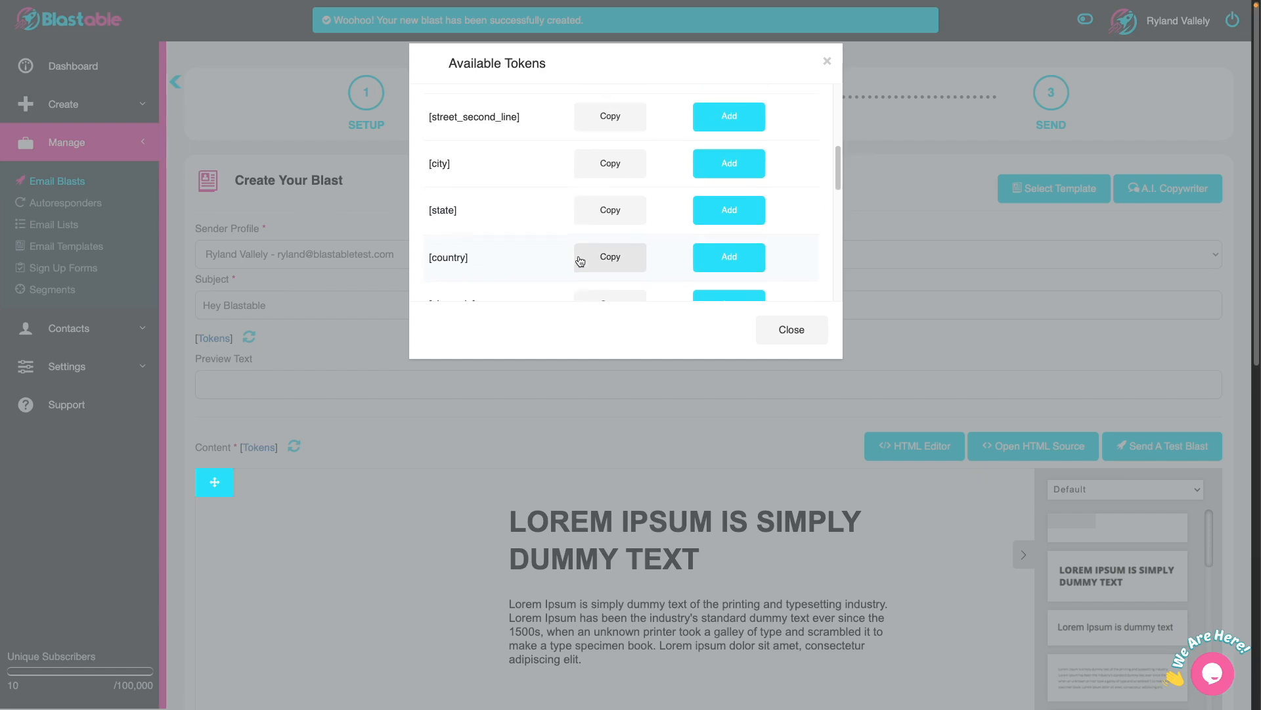
pyautogui.scroll(-8, 578, 255)
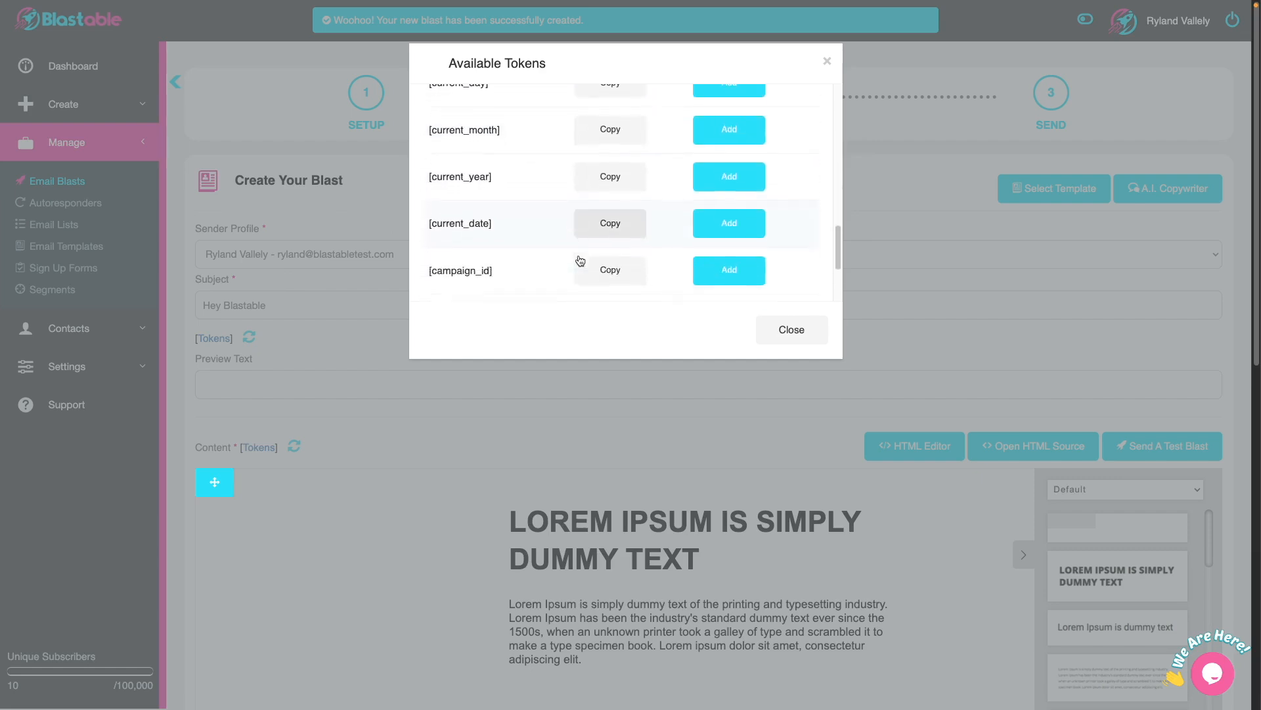
pyautogui.scroll(-5, 578, 255)
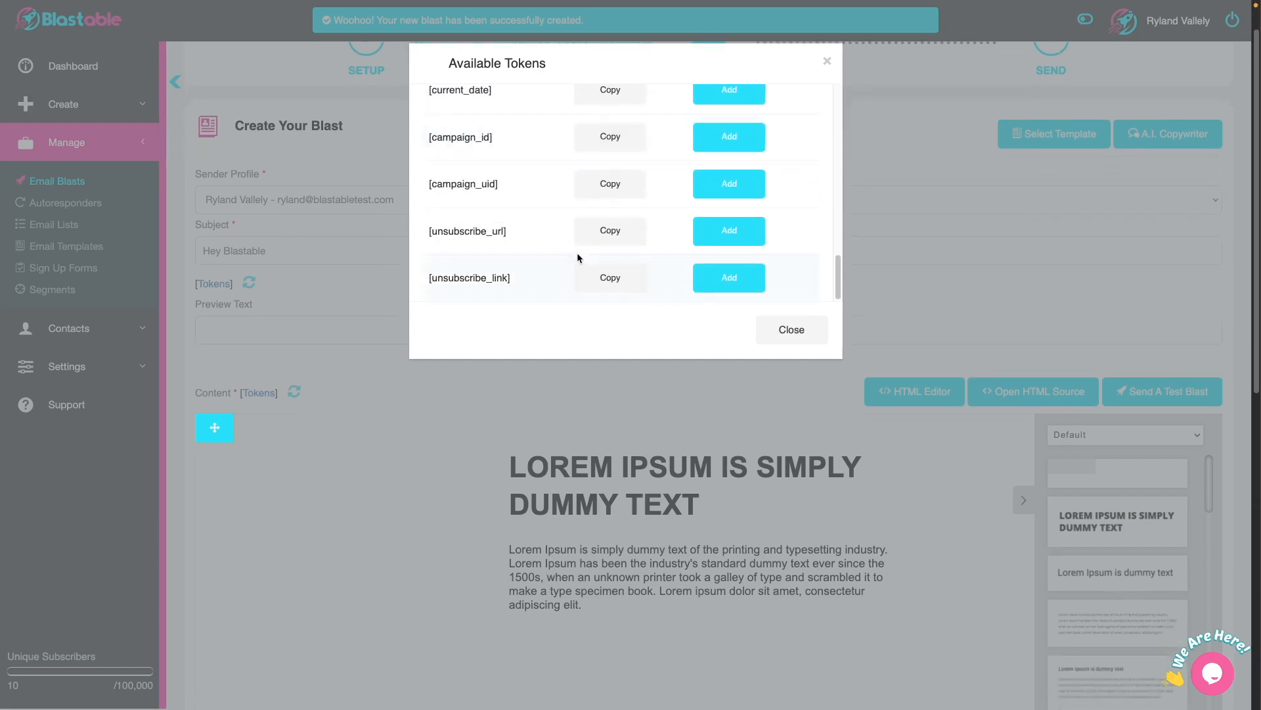
pyautogui.scroll(-1, 572, 149)
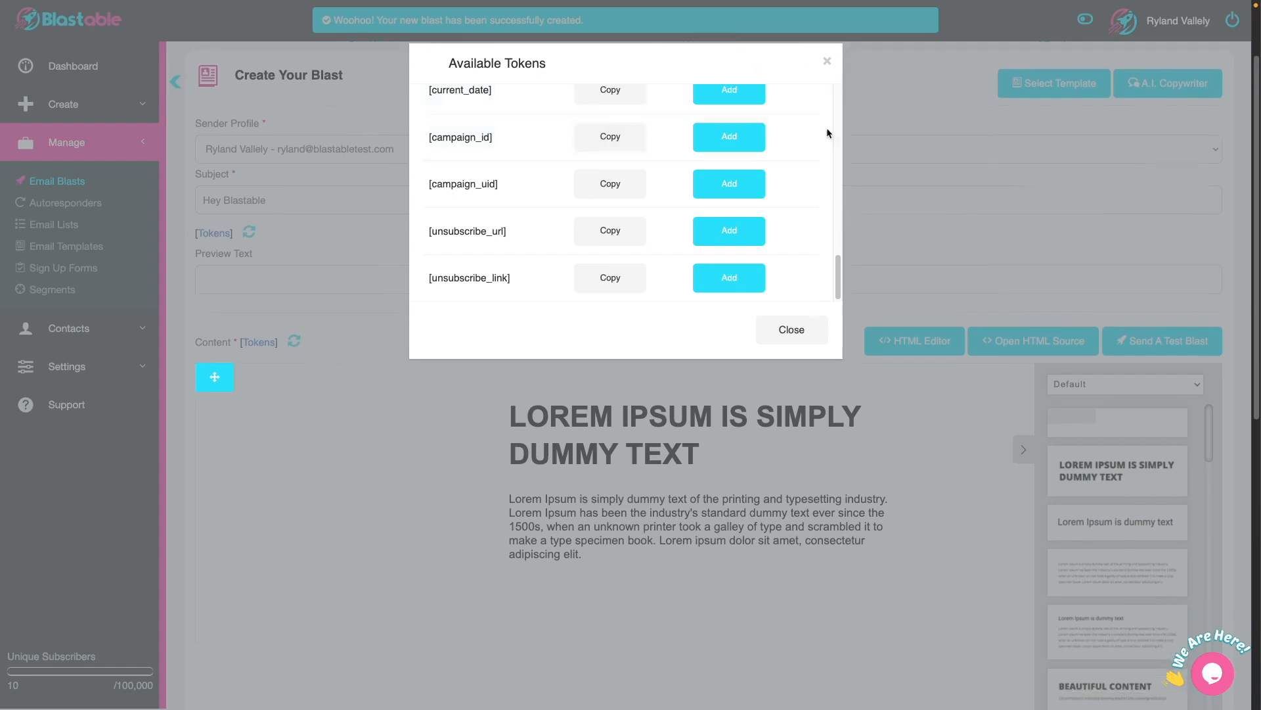
pyautogui.click(793, 340)
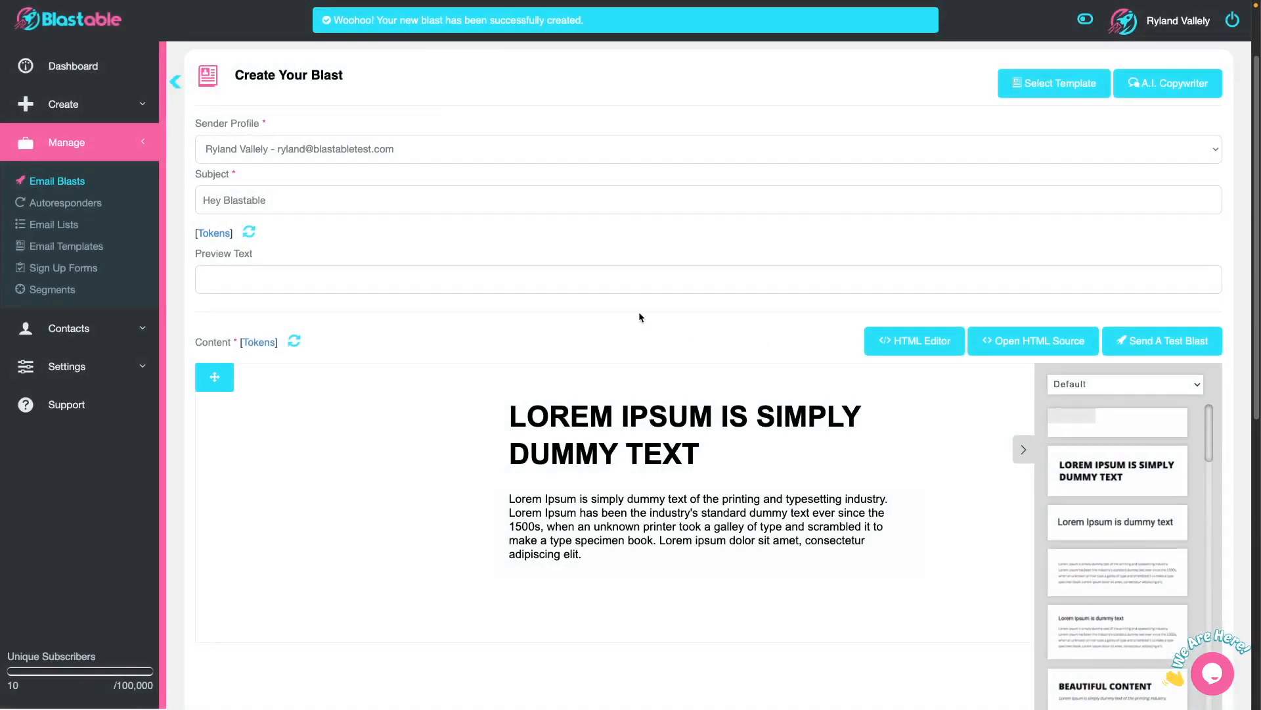
pyautogui.scroll(1, 638, 285)
pyautogui.scroll(3, 638, 284)
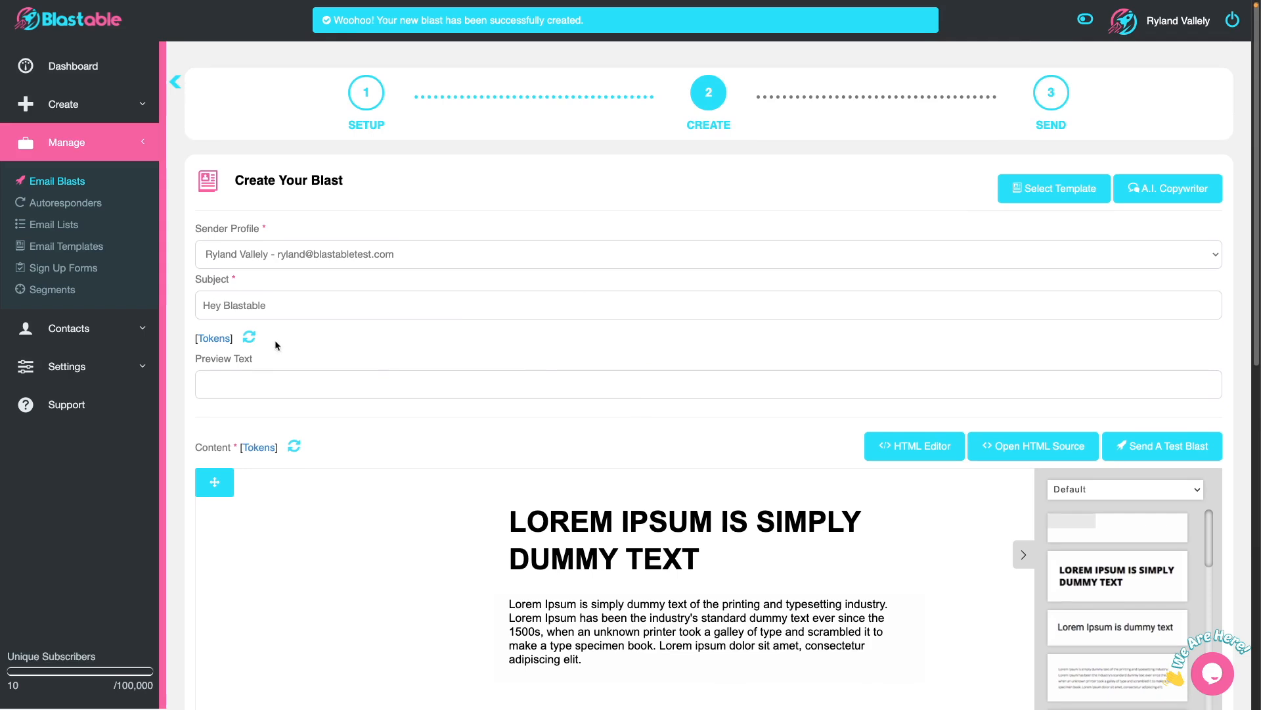
# Step: Switch the blast's content from the drag-and-drop editor to the HTML editor
pyautogui.moveTo(273, 360); pyautogui.dragTo(172, 360)
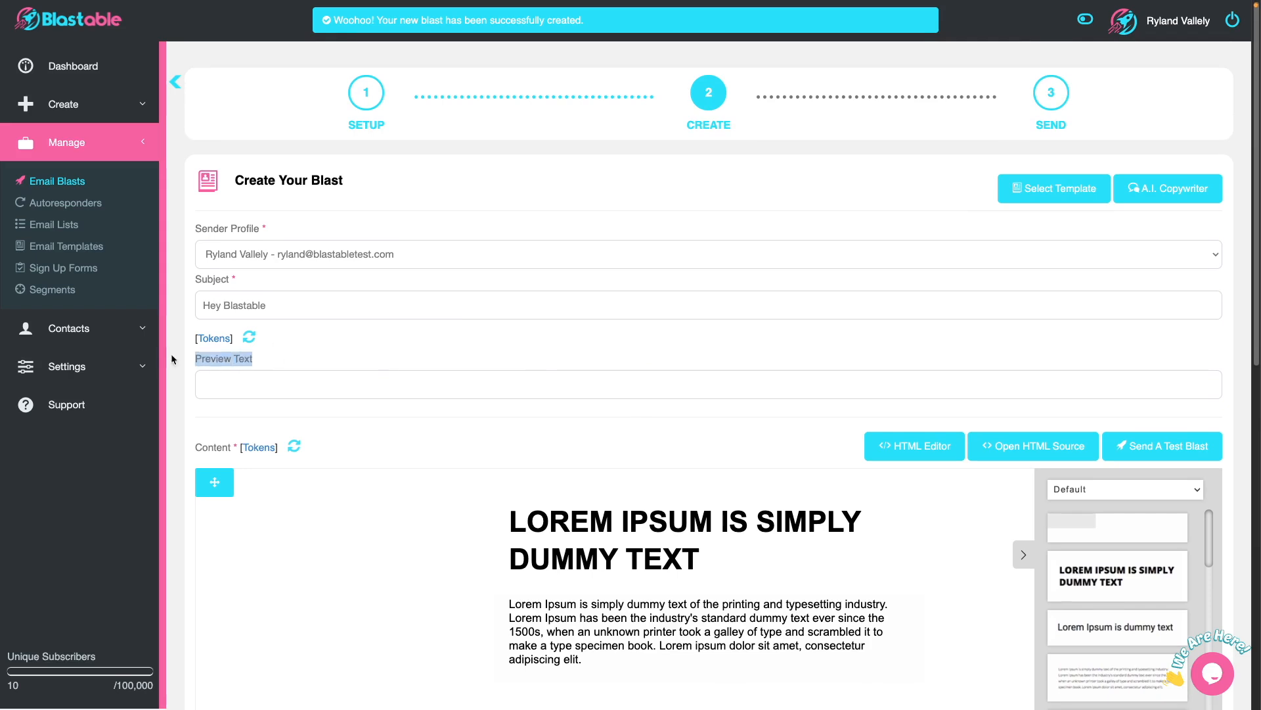
pyautogui.click(608, 431)
pyautogui.scroll(-5, 608, 431)
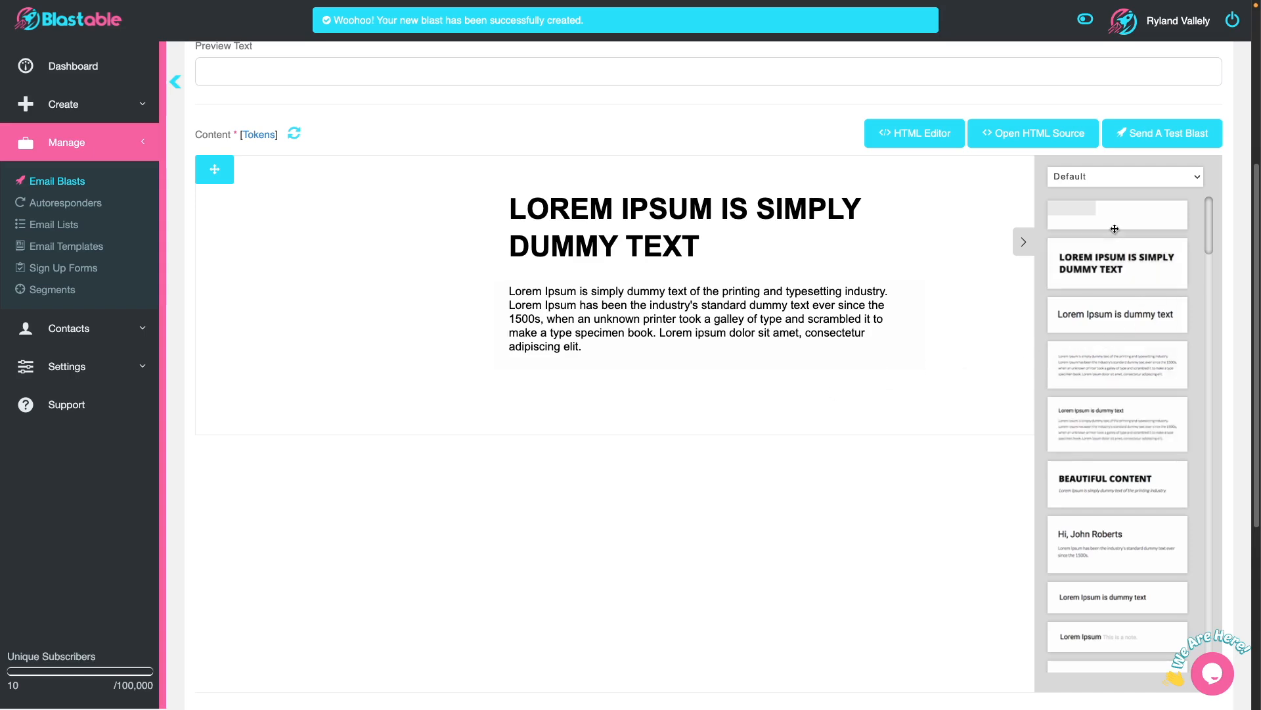
pyautogui.scroll(4, 1049, 312)
pyautogui.scroll(-2, 1025, 341)
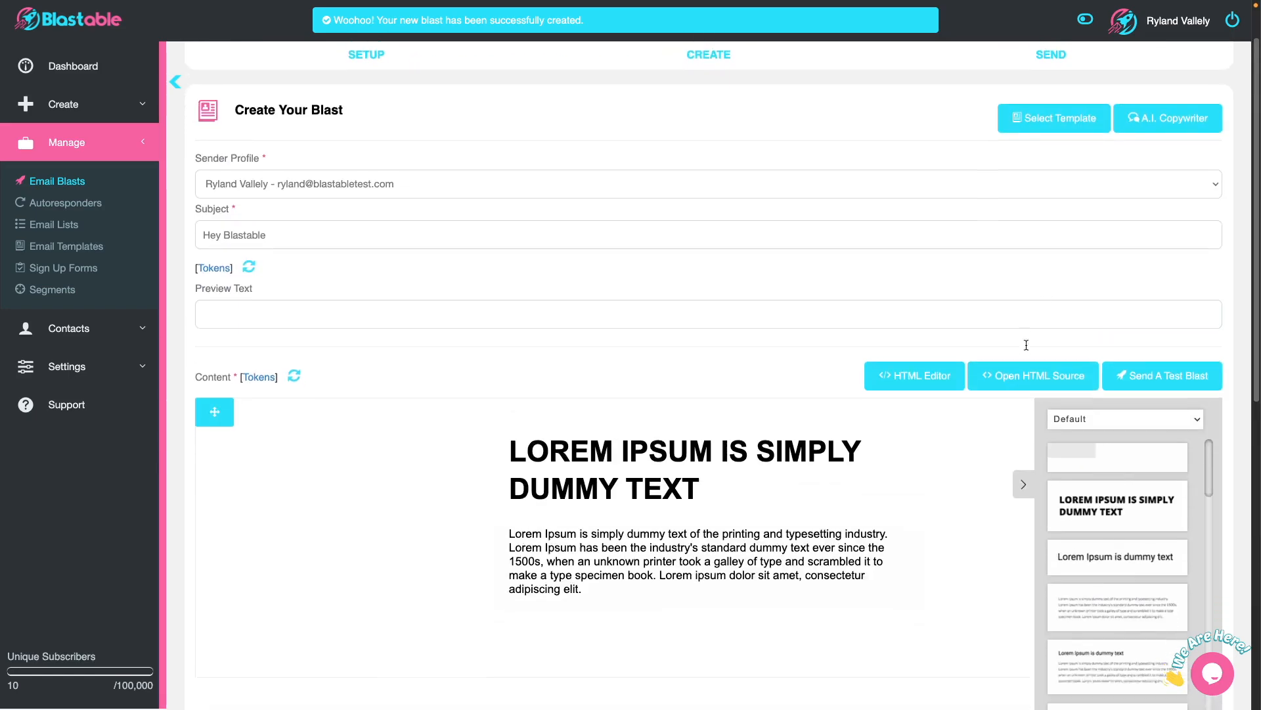
pyautogui.click(910, 267)
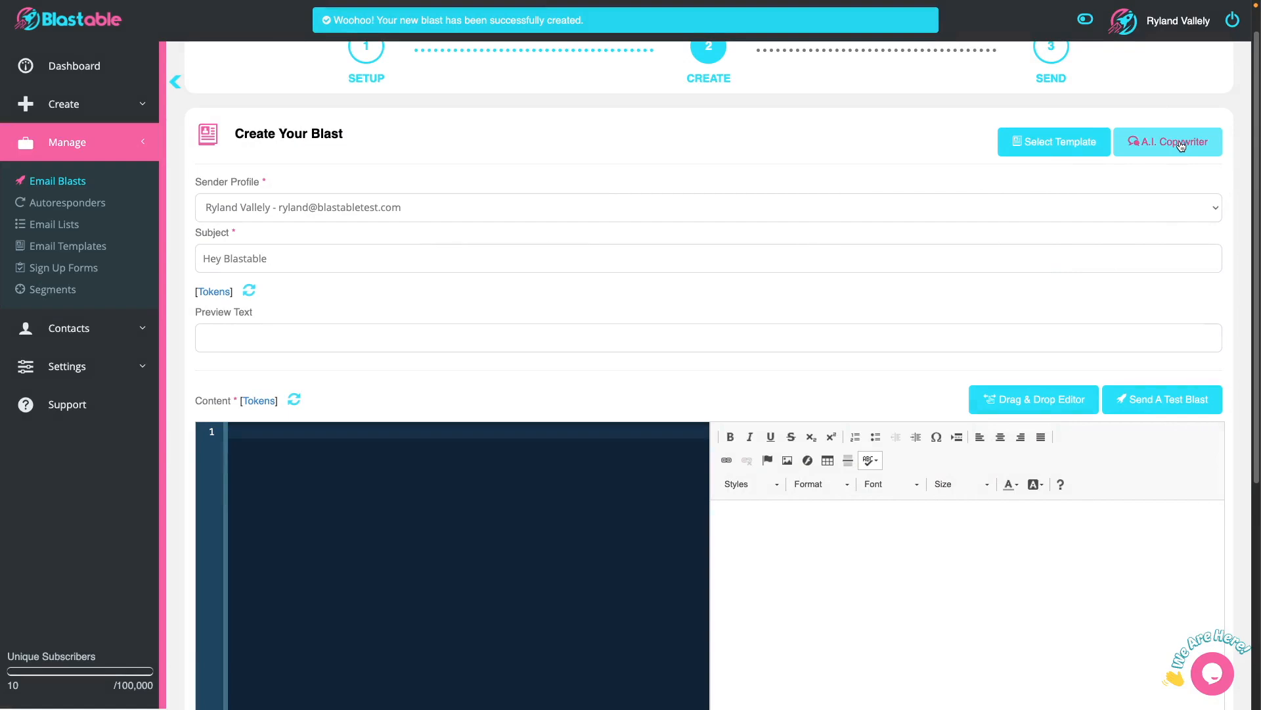
# Step: Have the A.I. Copywriter write an email with 10 tips to sell products on eBay, with introduction and conclusion, and insert it into the blast
pyautogui.click(1177, 145)
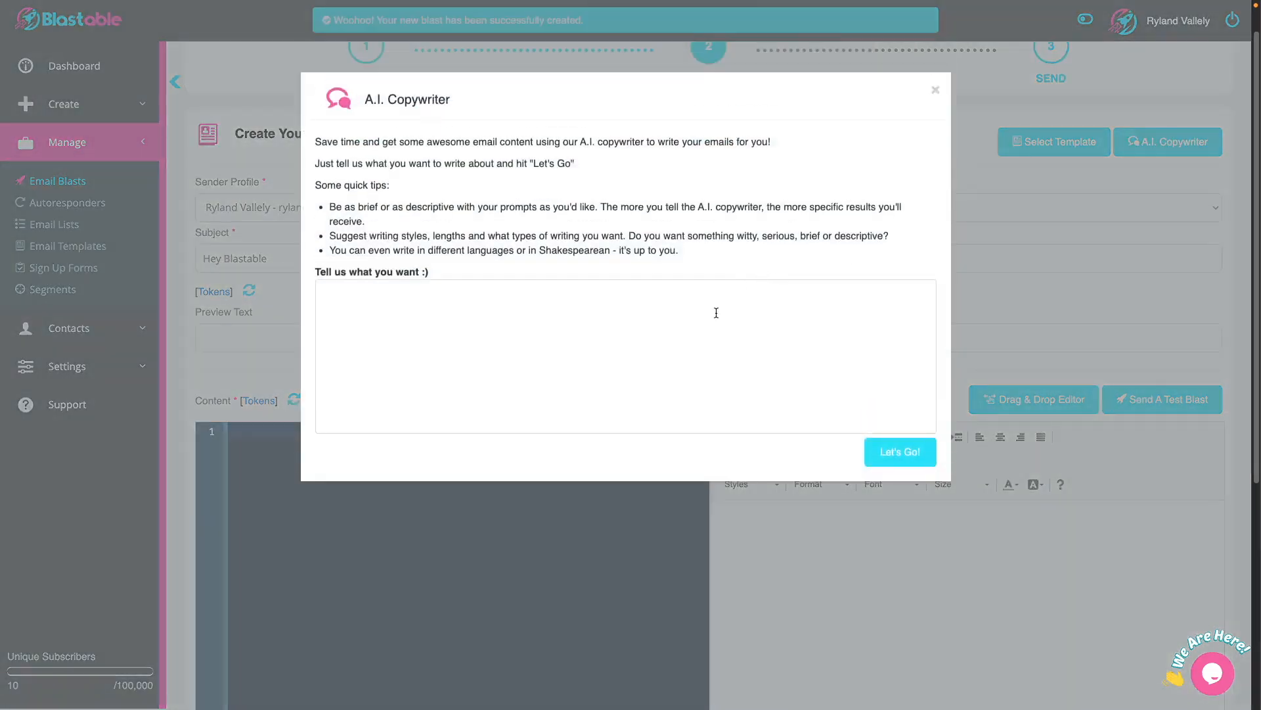
pyautogui.click(717, 312)
pyautogui.write('write me an email with 10 tips to sell my products on ebay with an introduction and conclusion.')
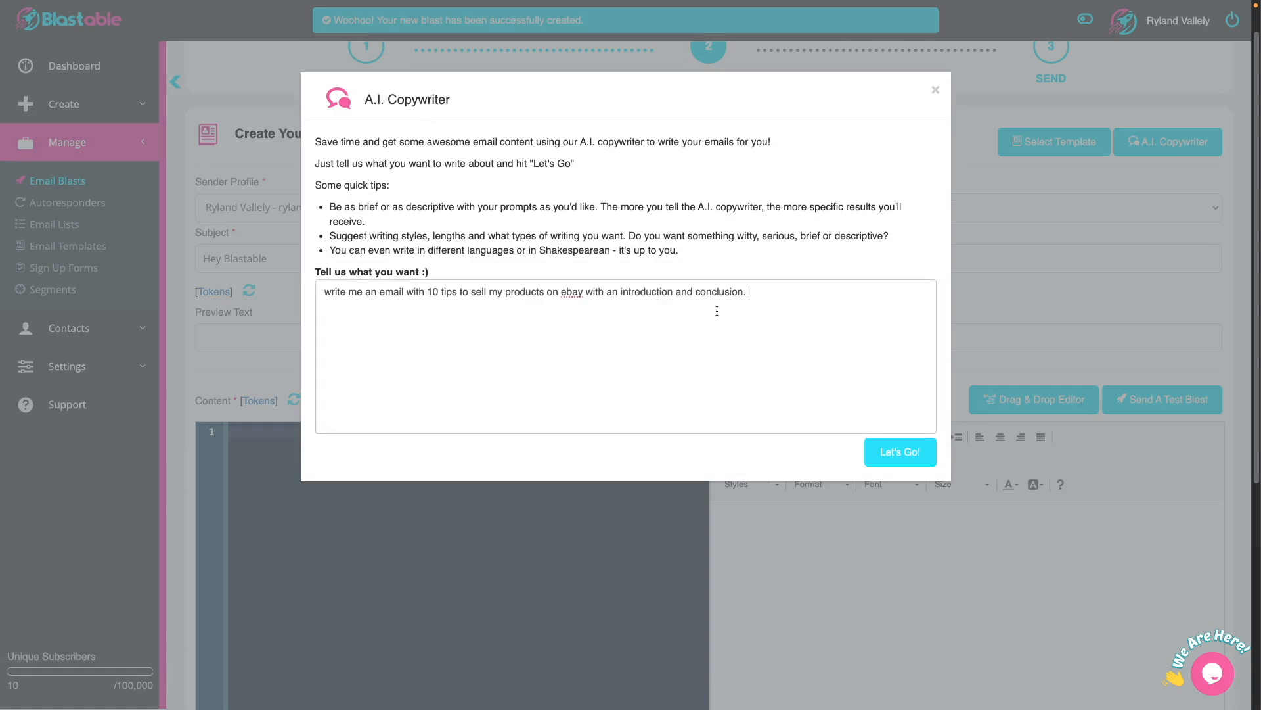
pyautogui.click(884, 454)
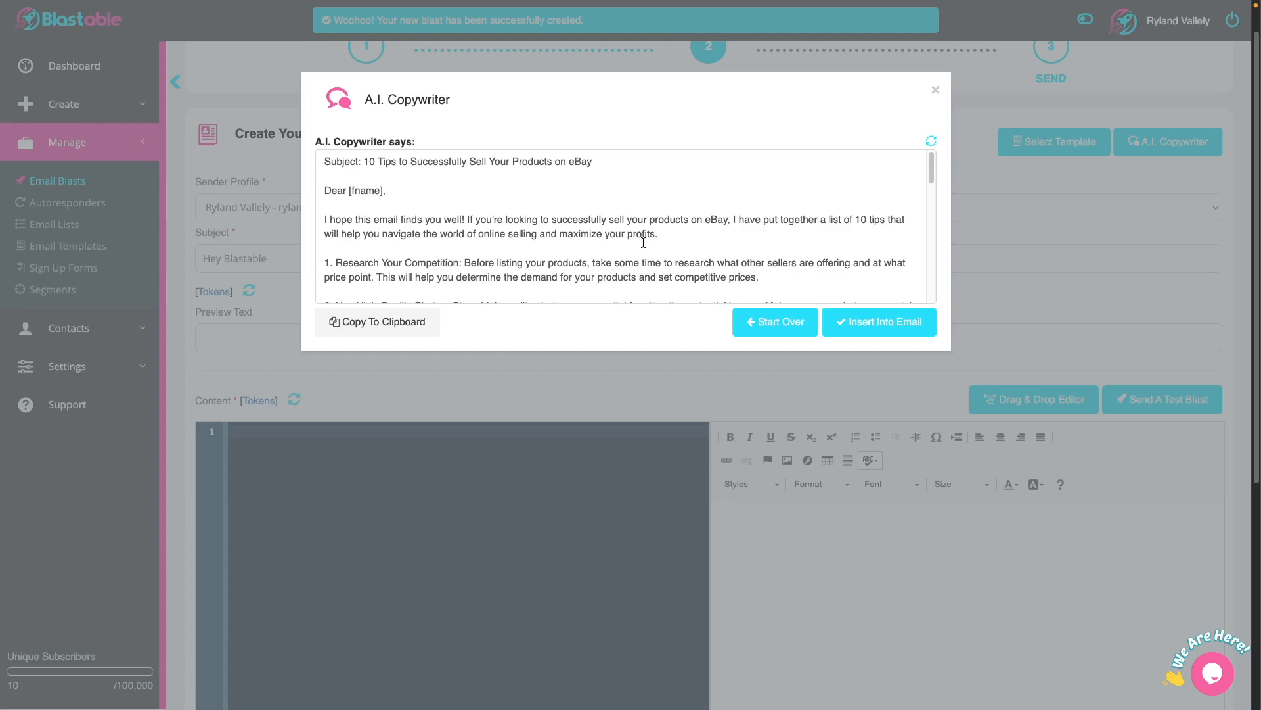
pyautogui.click(856, 322)
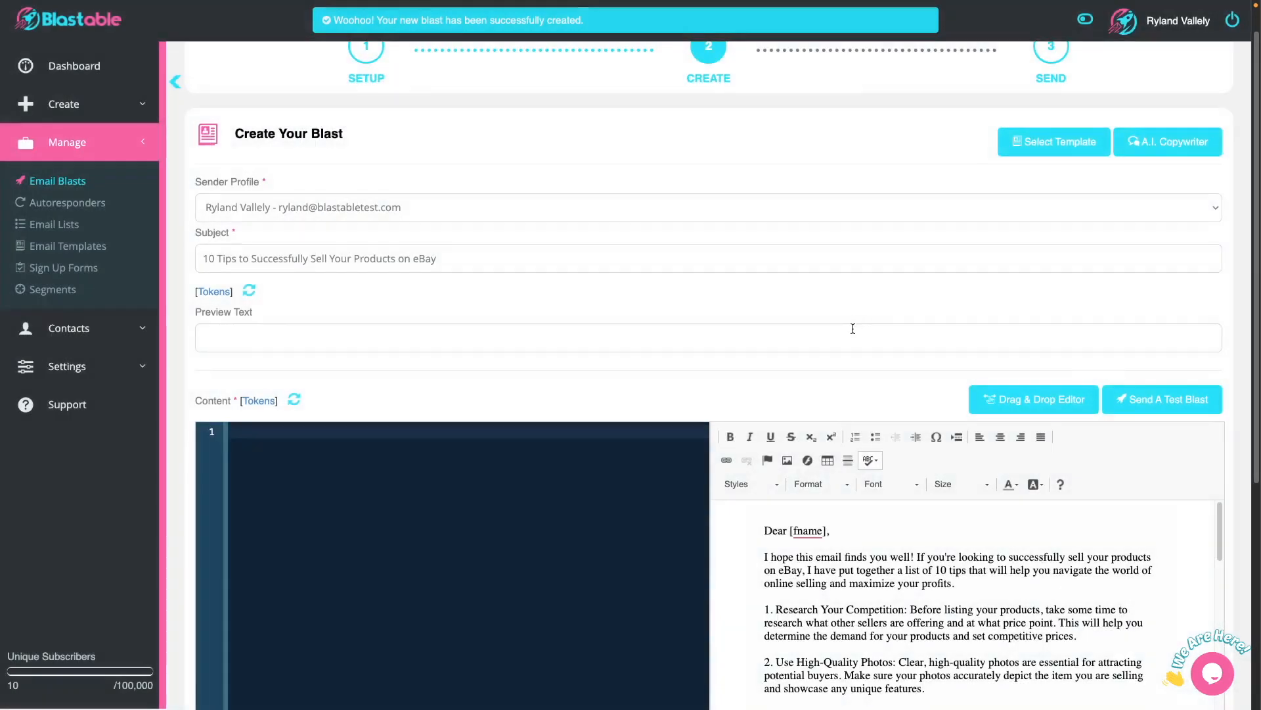
# Step: Review the generated email content and examine the test blast form, including adding another recipient field, without sending a test
pyautogui.scroll(-2, 852, 328)
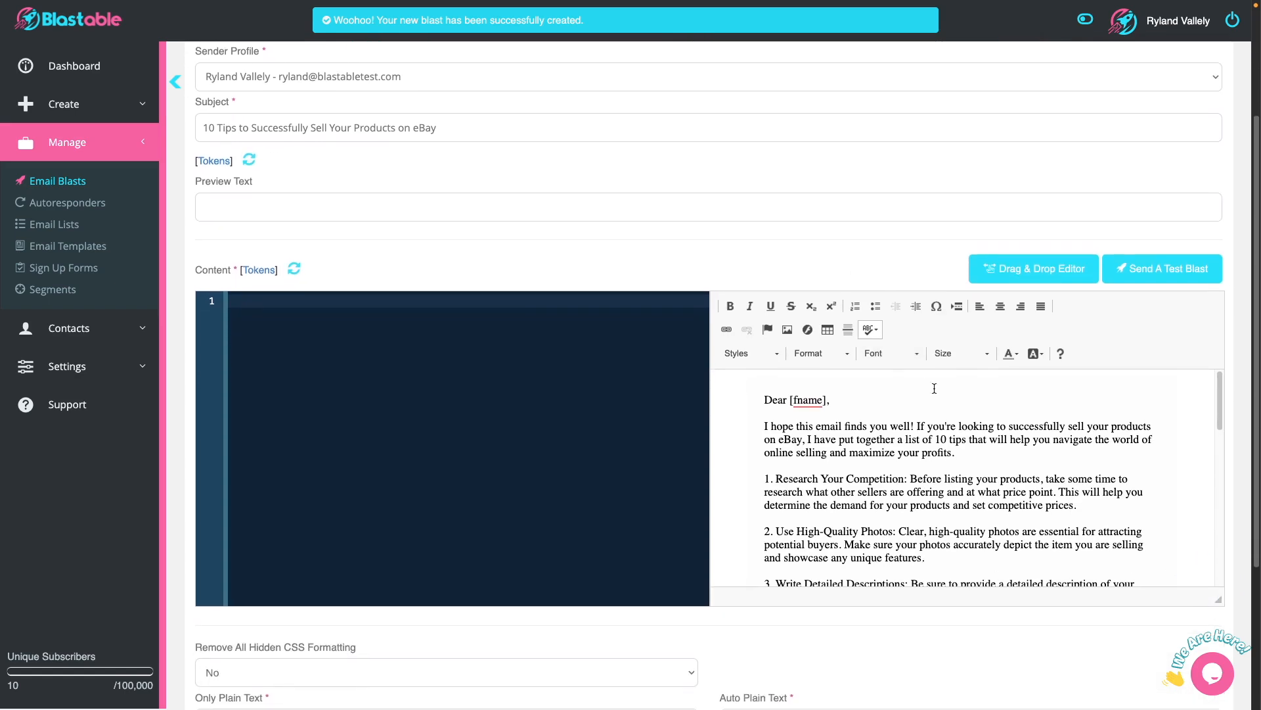
pyautogui.scroll(-2, 926, 486)
pyautogui.scroll(-3, 925, 486)
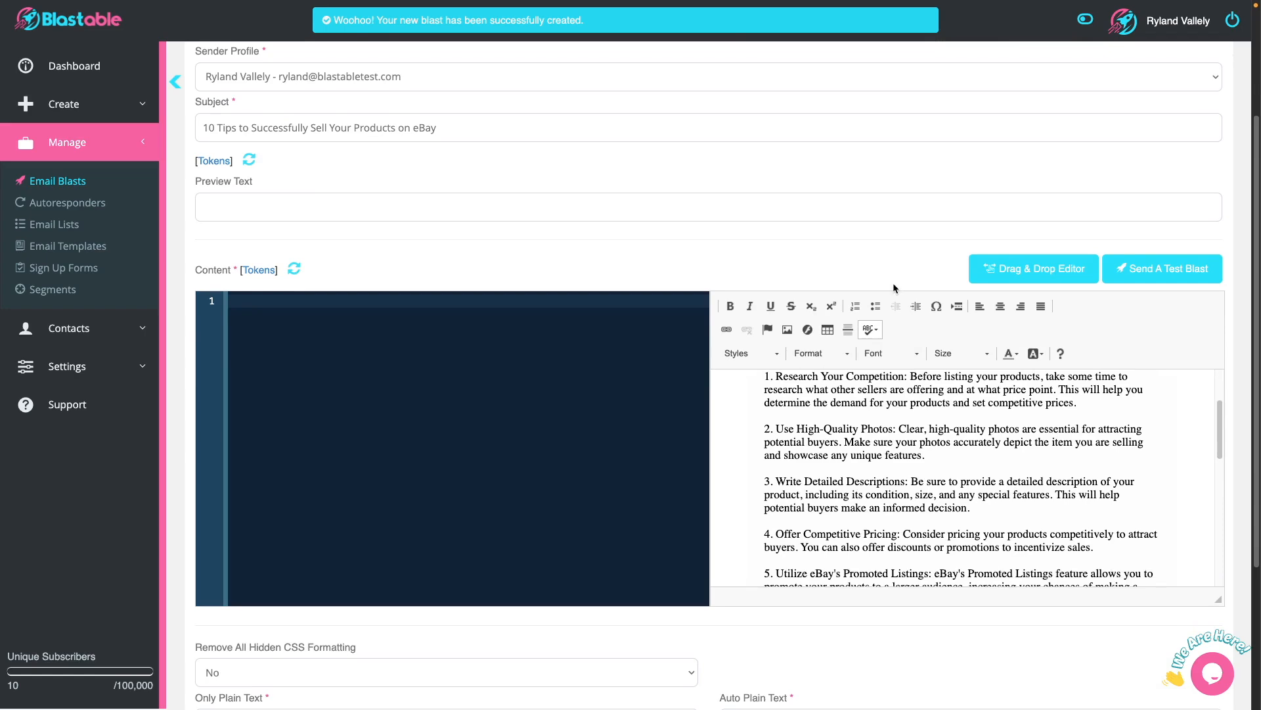
pyautogui.scroll(-3, 893, 289)
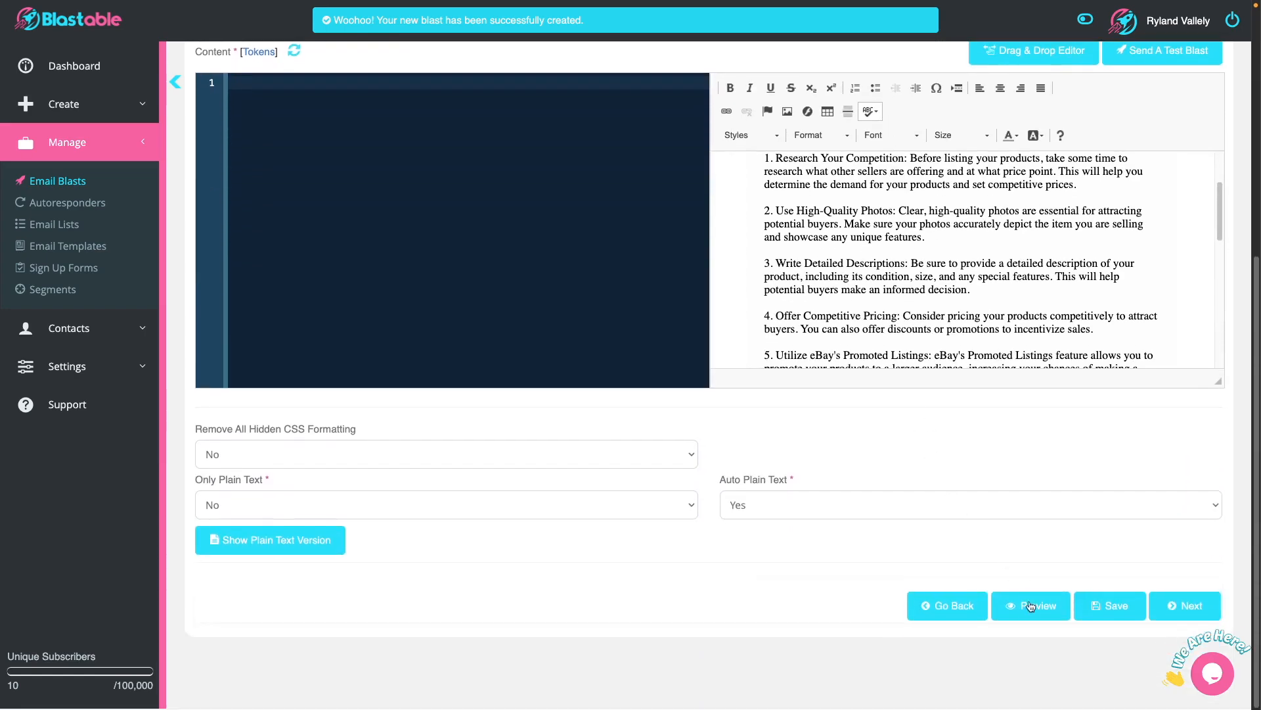
pyautogui.scroll(4, 974, 510)
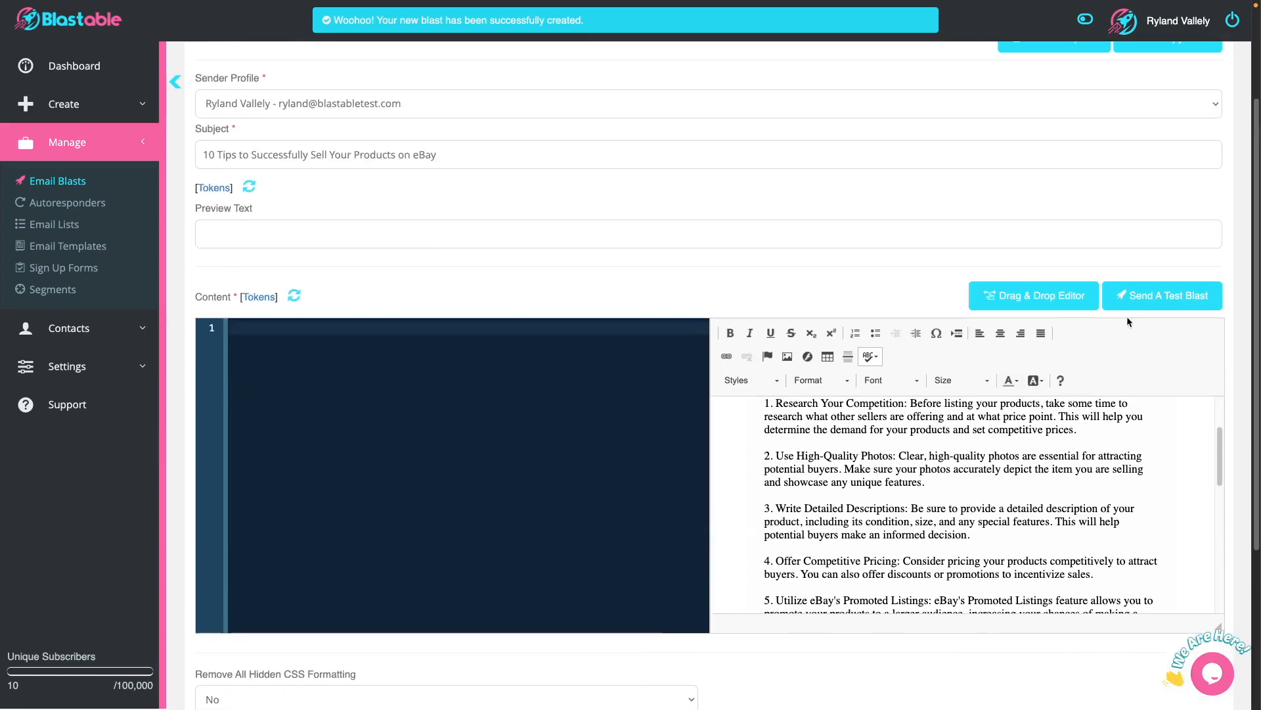
pyautogui.click(1161, 295)
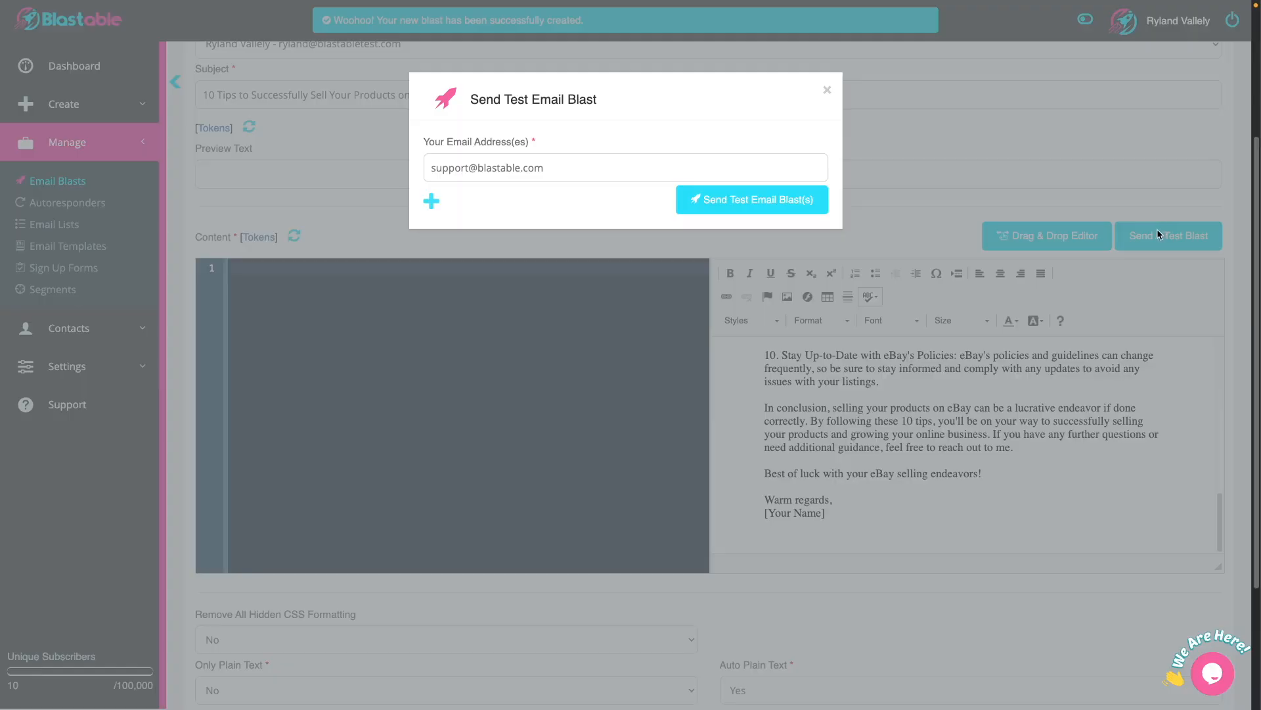
pyautogui.click(430, 201)
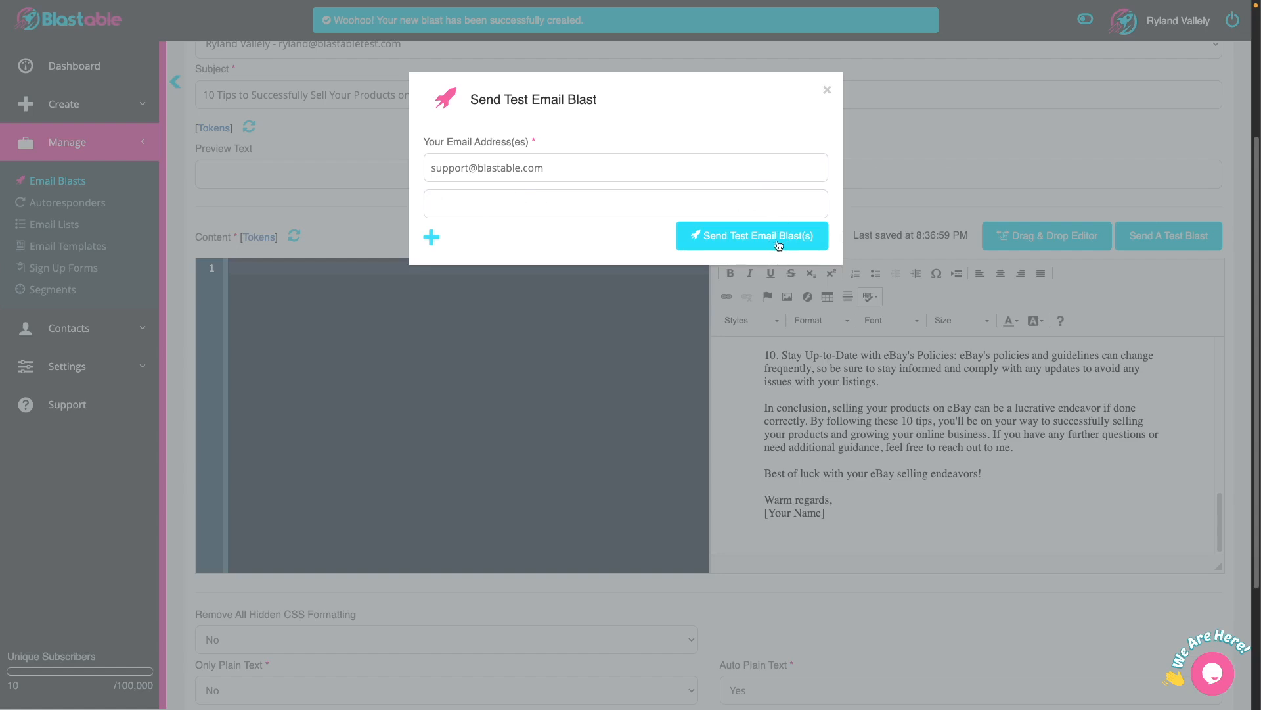
pyautogui.click(825, 92)
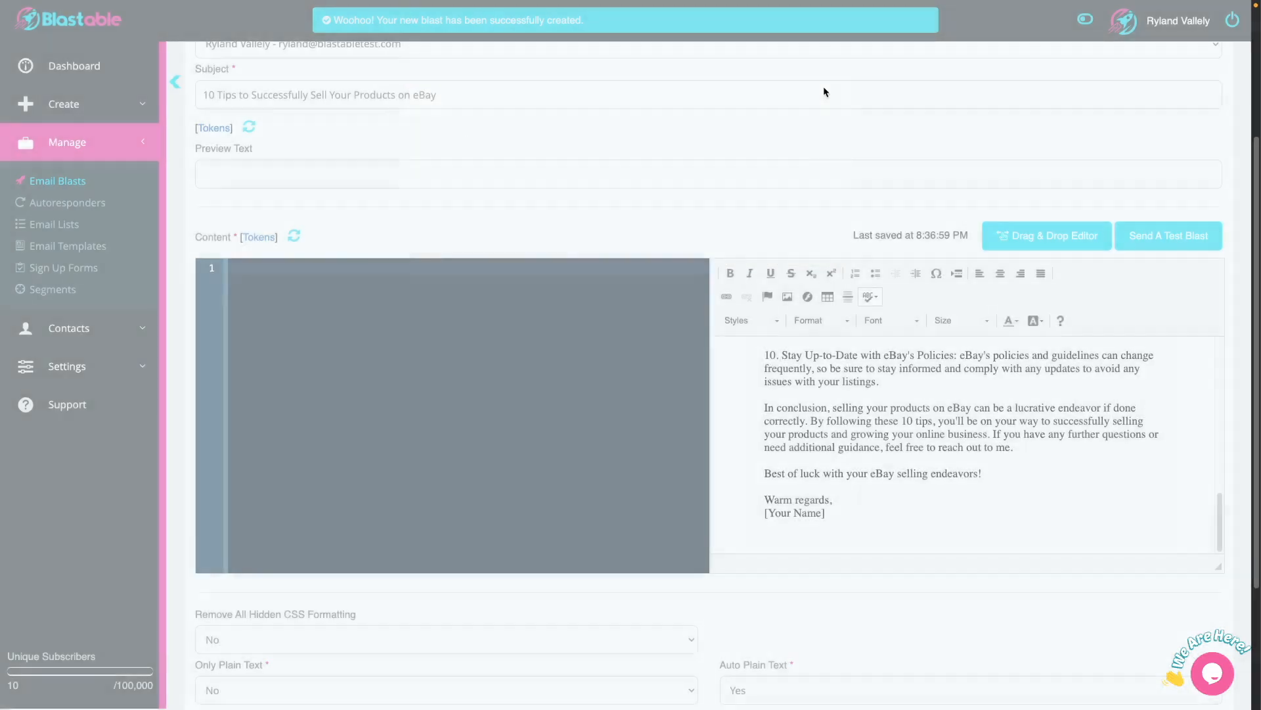
# Step: Check the CSS formatting and plain text options below the content, then proceed to the blast's send stage
pyautogui.scroll(-2, 303, 480)
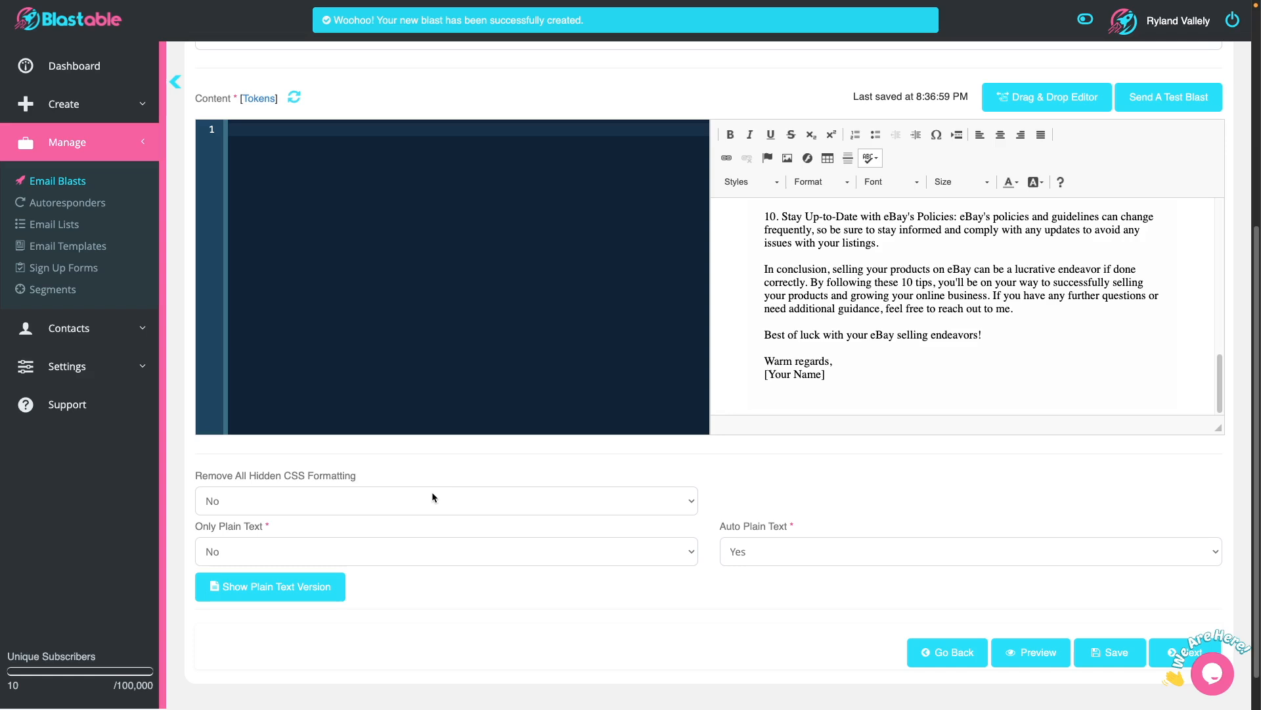
pyautogui.click(449, 541)
pyautogui.click(929, 525)
pyautogui.scroll(-1, 879, 486)
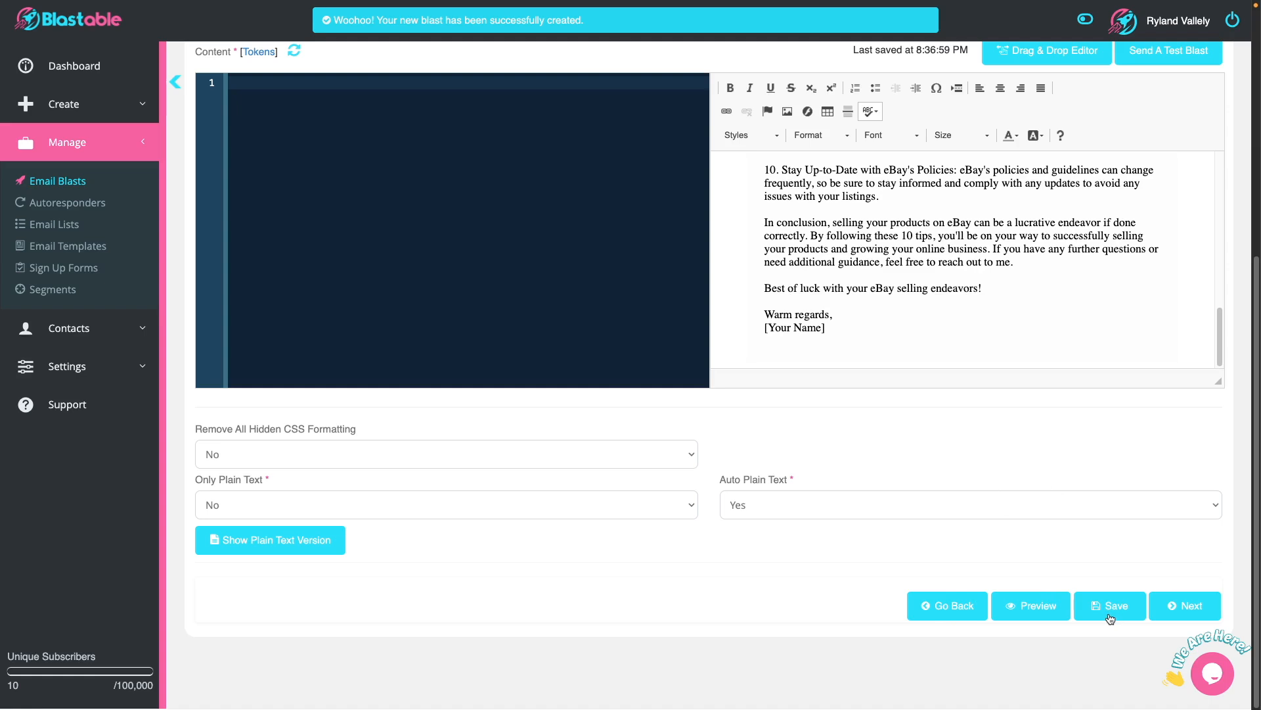
pyautogui.click(1184, 605)
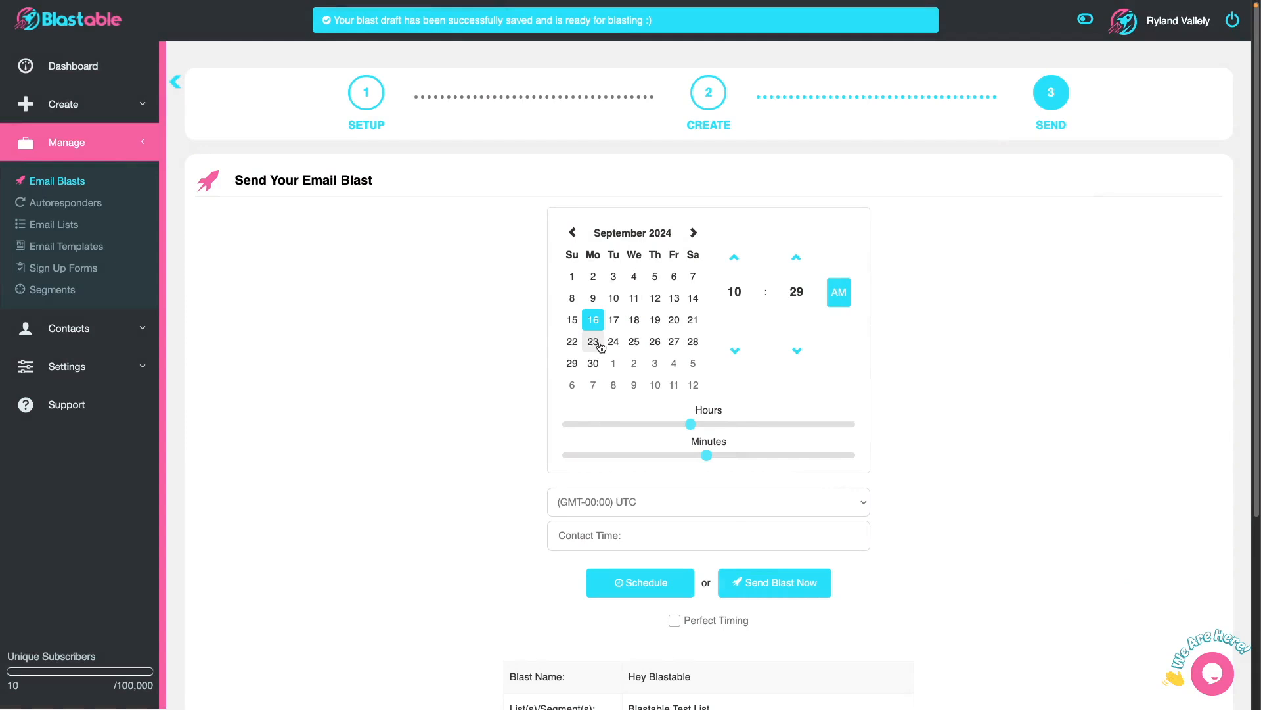
# Step: Set the blast's send date to September 18, 2024 and the time to 09:26 AM
pyautogui.click(647, 320)
pyautogui.click(735, 351)
pyautogui.click(793, 261)
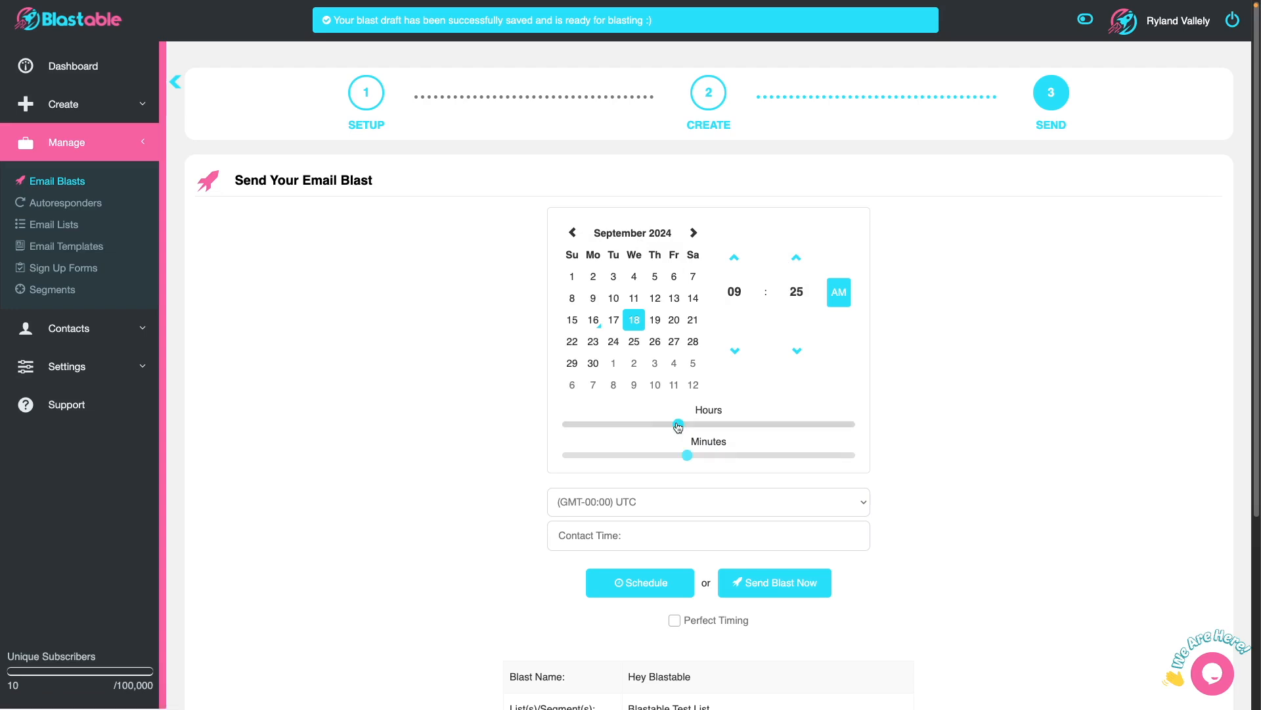
pyautogui.moveTo(679, 427); pyautogui.dragTo(695, 459)
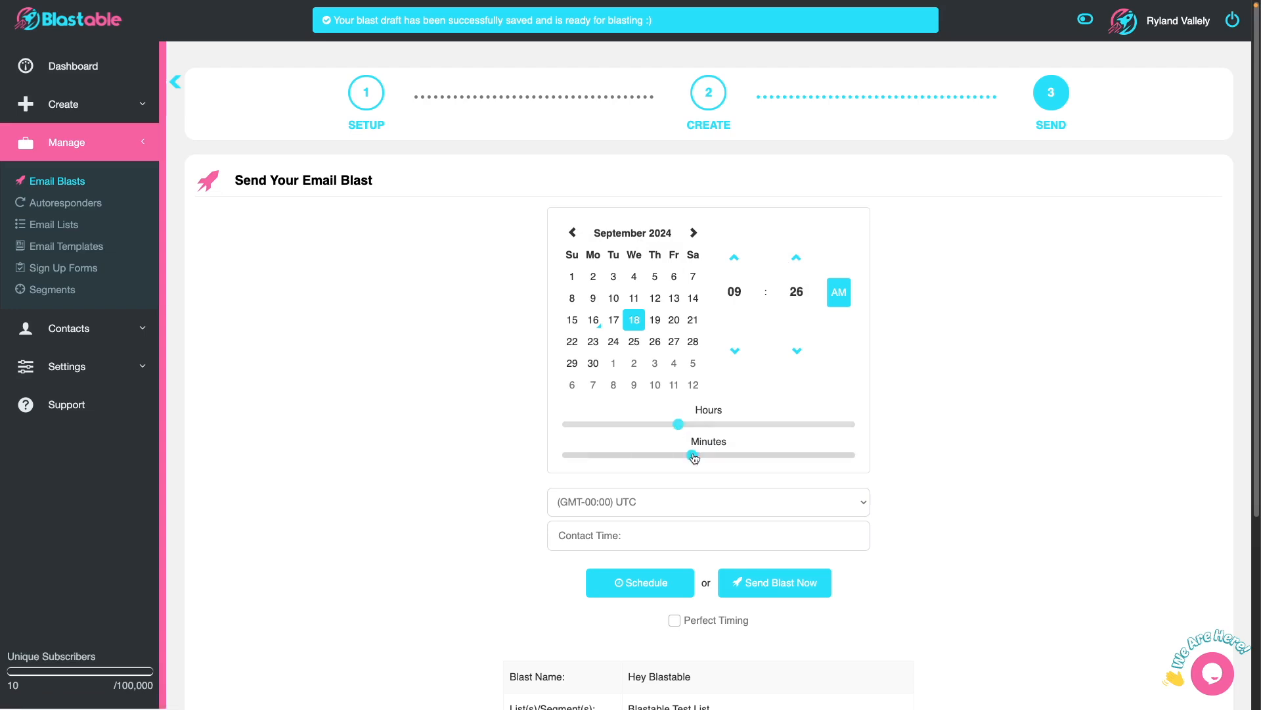
# Step: Examine the time zone choices and the contact time setting for the scheduled blast
pyautogui.click(671, 503)
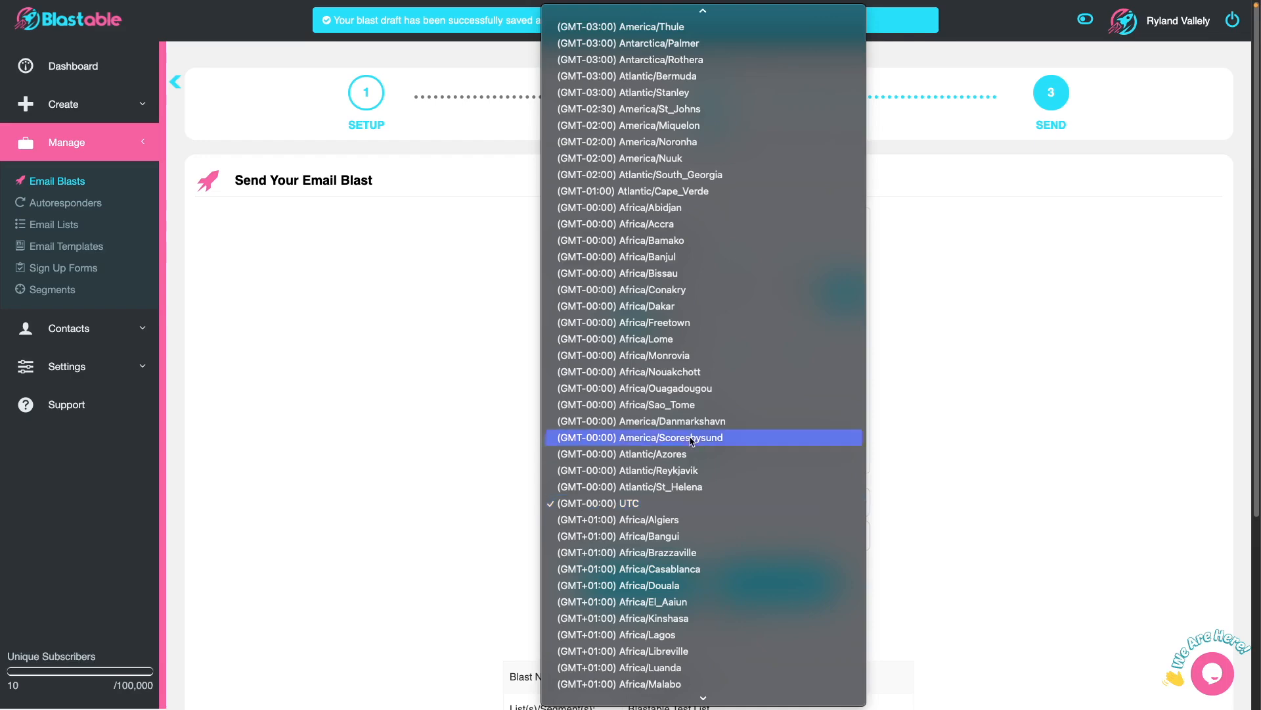
pyautogui.scroll(-5, 713, 535)
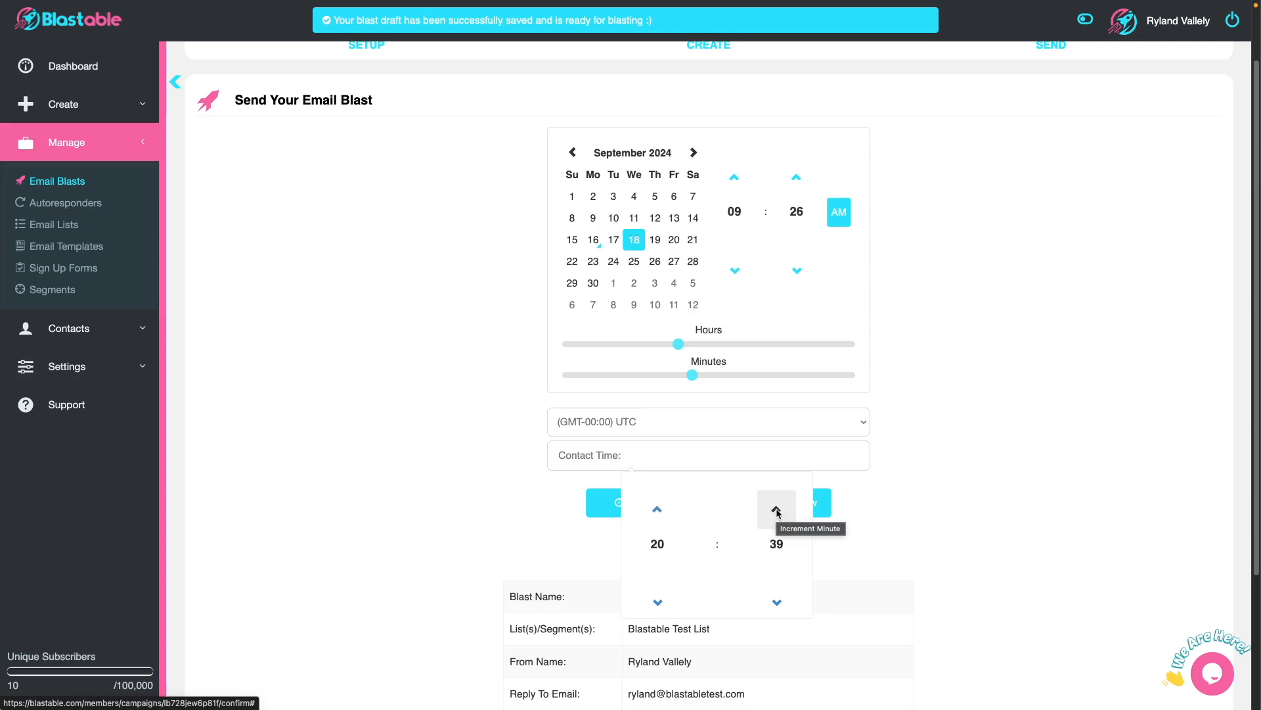
pyautogui.click(893, 480)
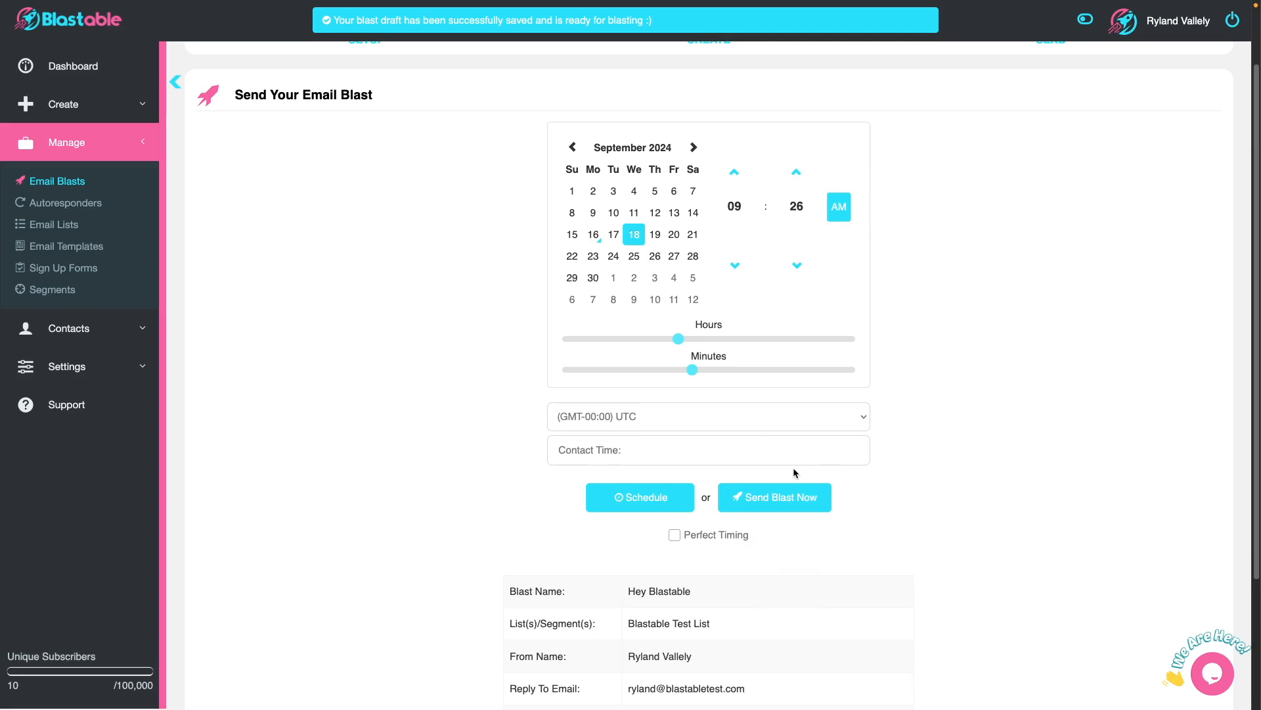
# Step: Check the blast summary and send the blast to its list immediately instead of scheduling it
pyautogui.moveTo(719, 531)
pyautogui.scroll(-3, 916, 559)
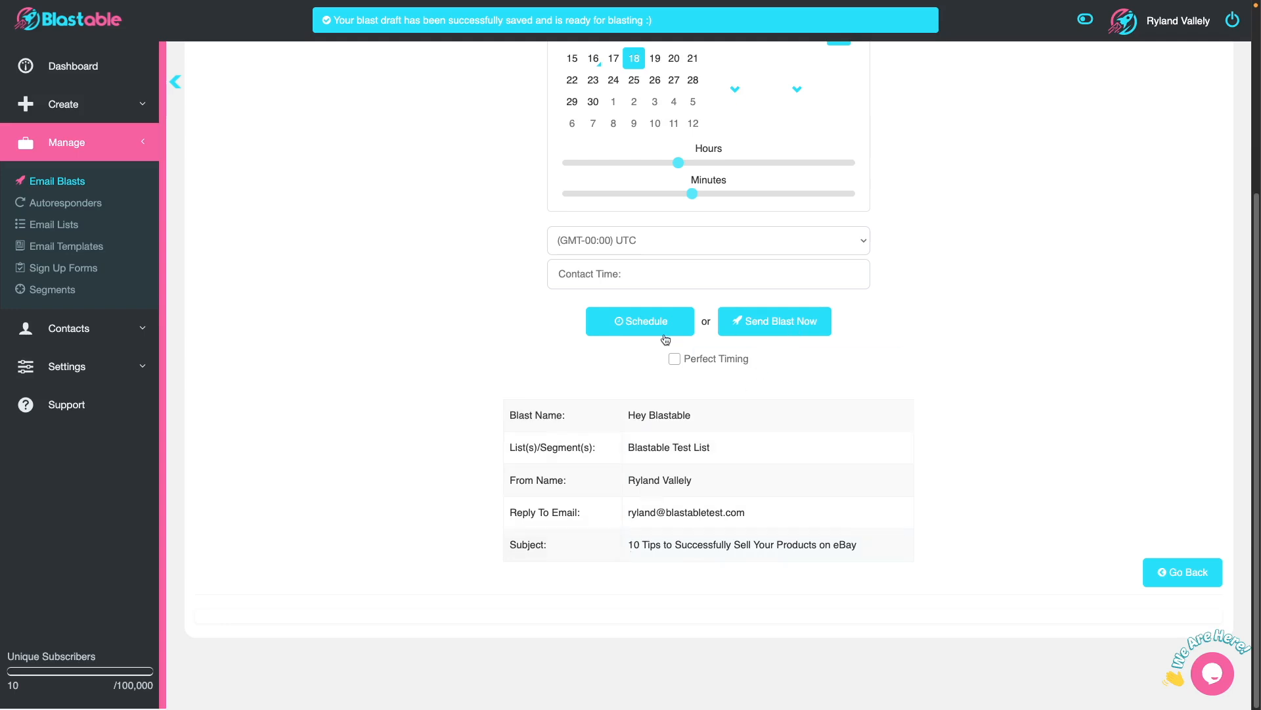
pyautogui.click(773, 315)
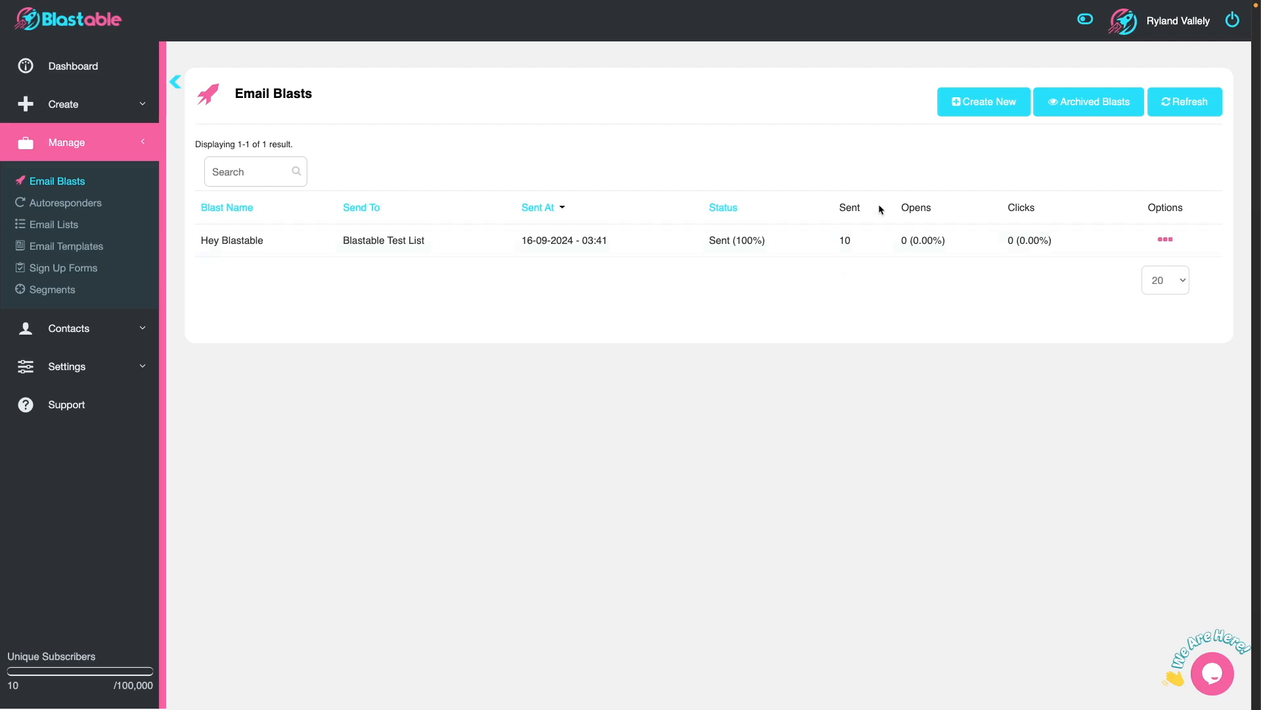
# Step: Show the available options for the sent "Hey Blastable" blast
pyautogui.click(1167, 241)
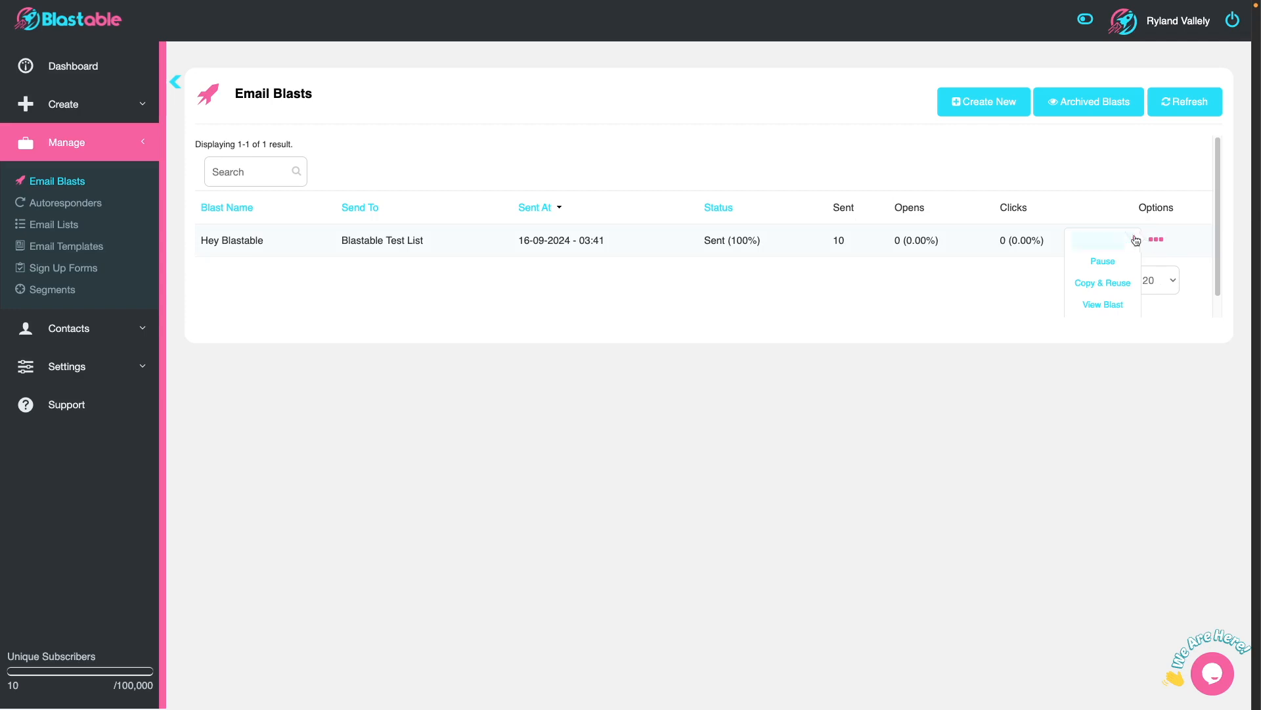